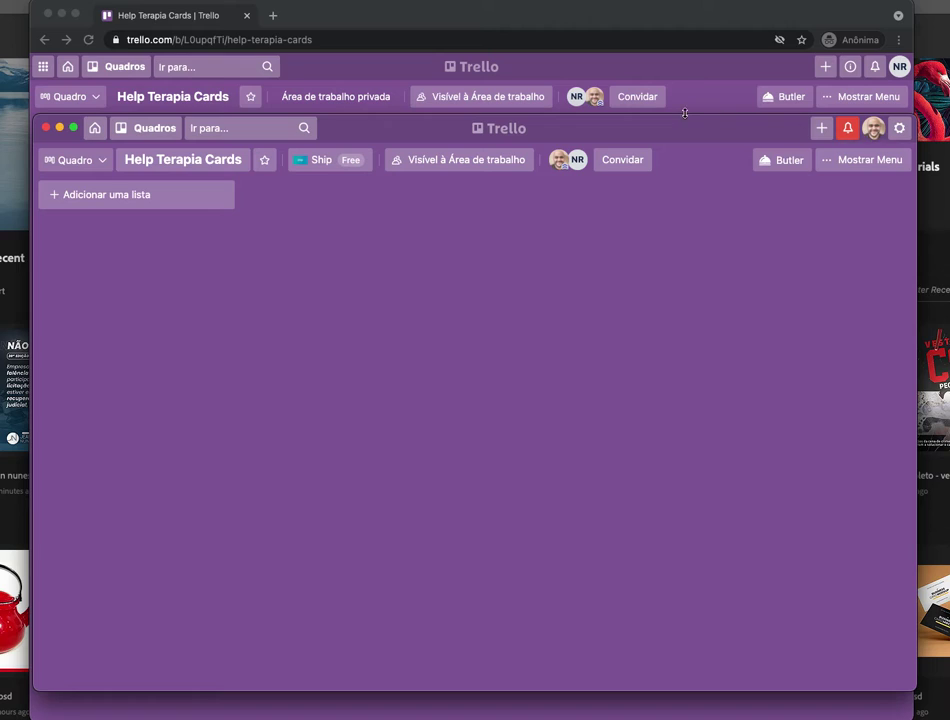
{"action": "left_click_drag", "start_coordinate": [655, 127], "coordinate": [678, 131]}
{"action": "left_click", "coordinate": [547, 16]}
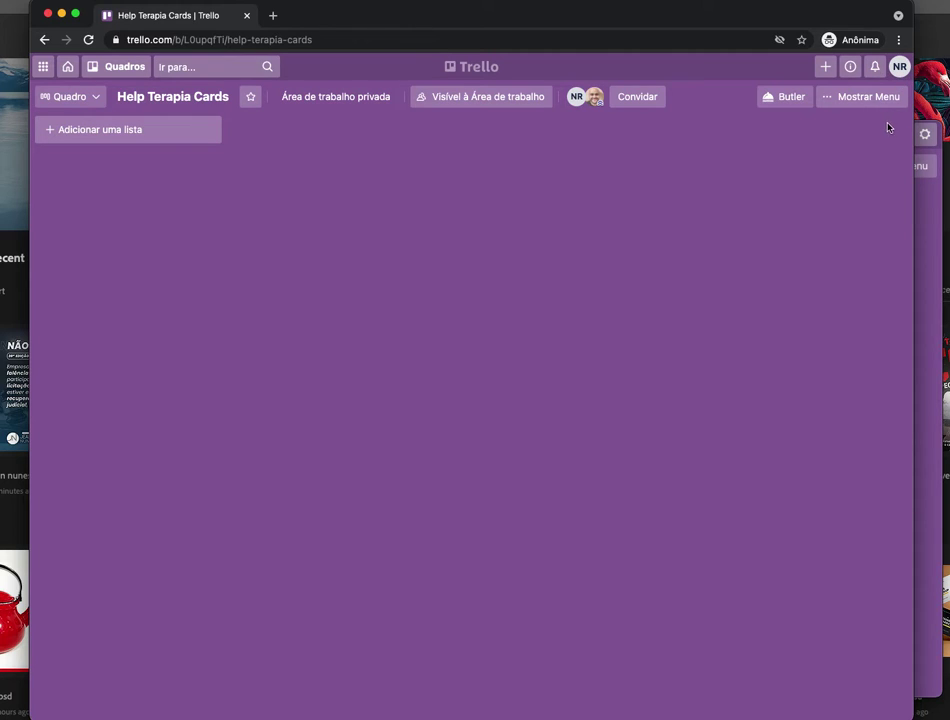
{"action": "left_click", "coordinate": [938, 365]}
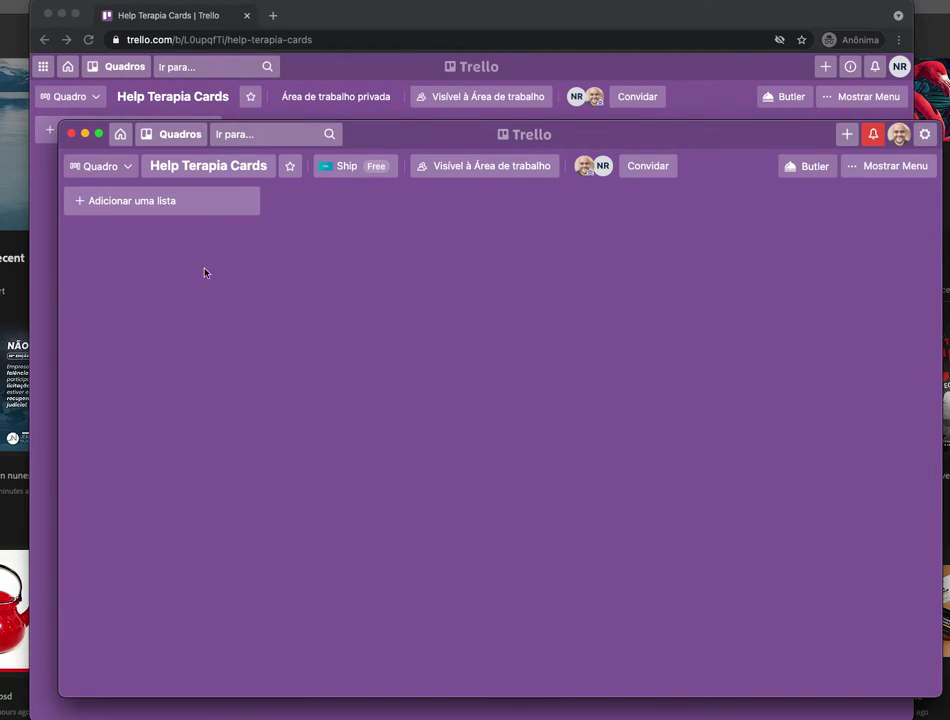
Add a first list titled "Demandas" to the Help Terapia Cards board
{"action": "left_click", "coordinate": [122, 202]}
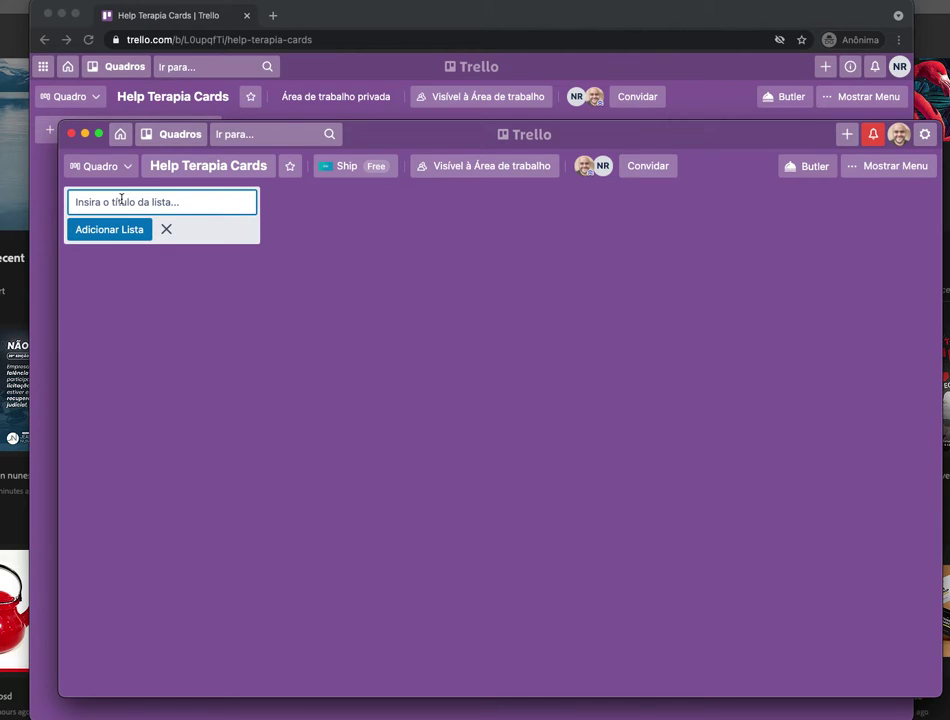
{"action": "type", "text": "DEmand"}
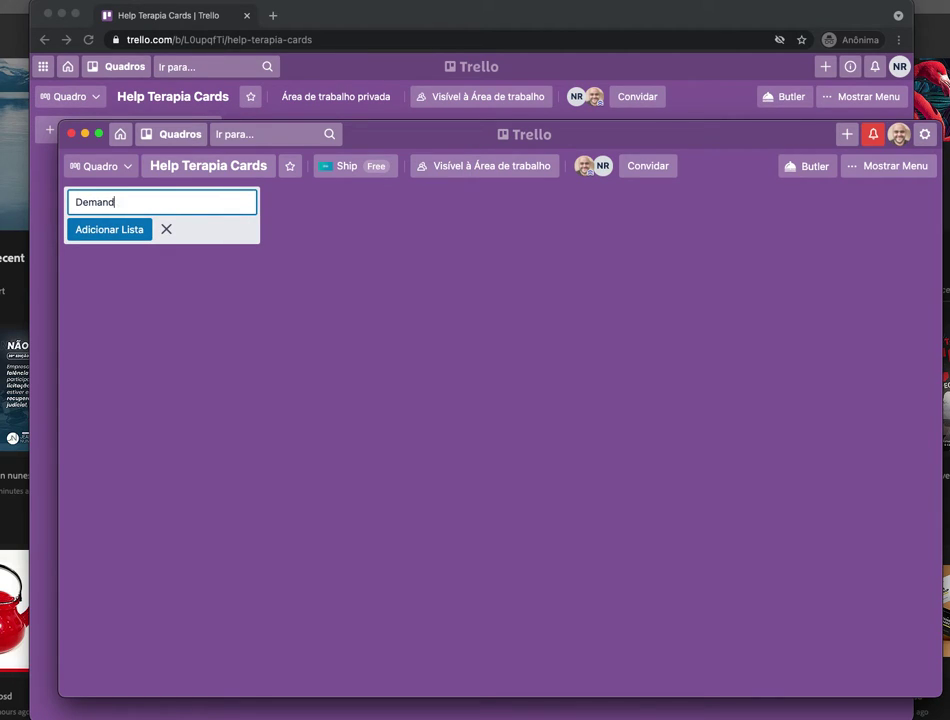
{"action": "type", "text": "as"}
{"action": "key", "text": "Return"}
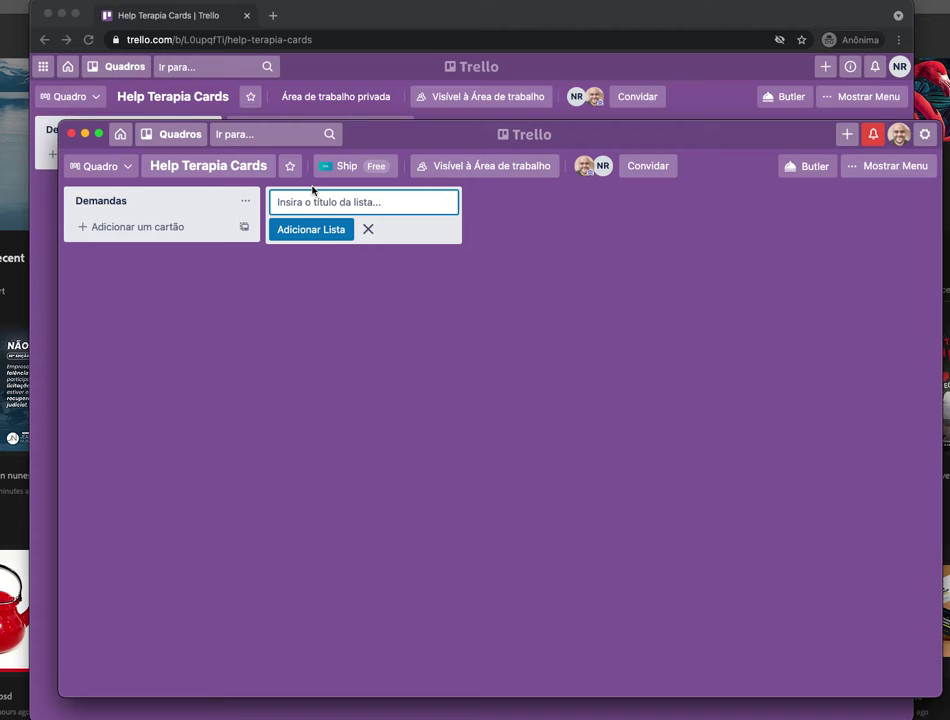
Add two more lists to the board, titled "Alteração" and "Para aprovação"
{"action": "type", "text": "Alteração"}
{"action": "left_click", "coordinate": [348, 232]}
{"action": "type", "text": "Para"}
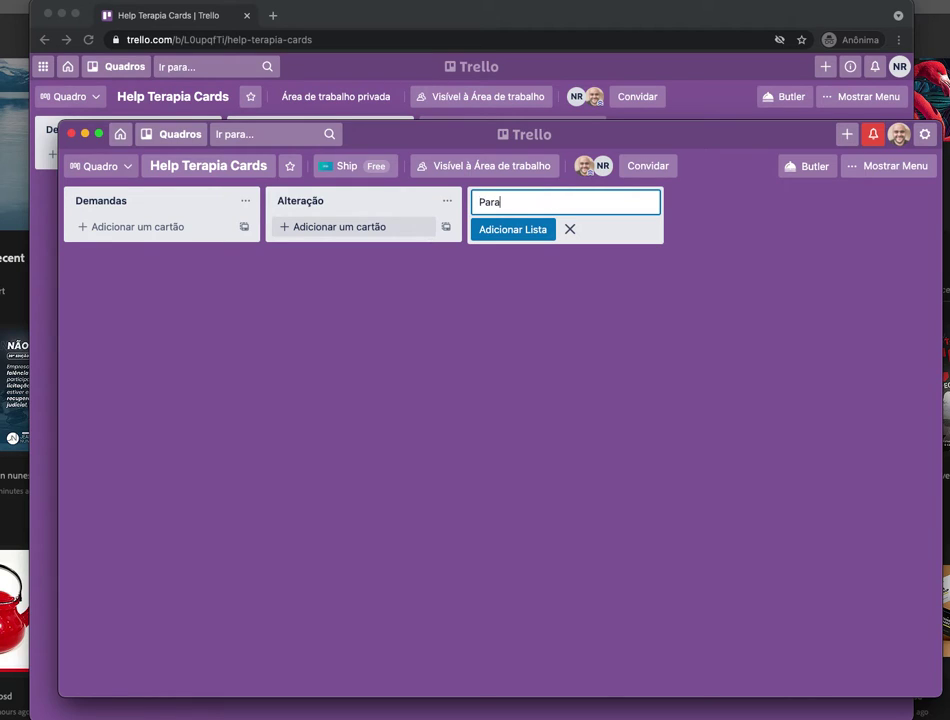
{"action": "type", "text": " aprovação"}
{"action": "key", "text": "Return"}
Add the lists "Aprovado" and "Postado" after the "Para aprovação" list
{"action": "type", "text": "Aprovado"}
{"action": "key", "text": "Return"}
{"action": "type", "text": "Pos"}
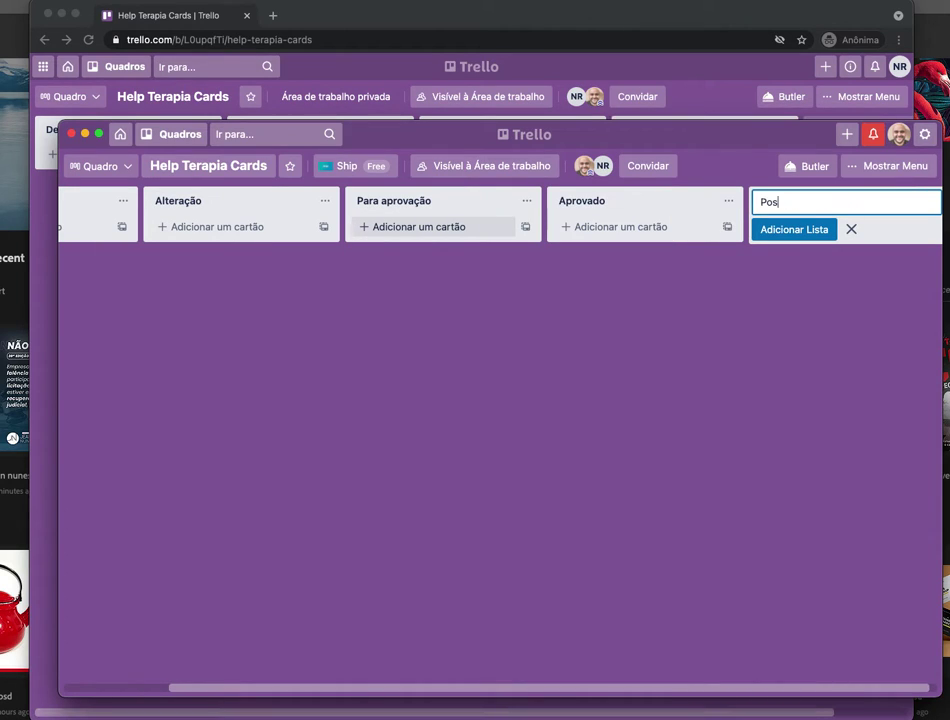
{"action": "type", "text": "tado"}
{"action": "key", "text": "Return"}
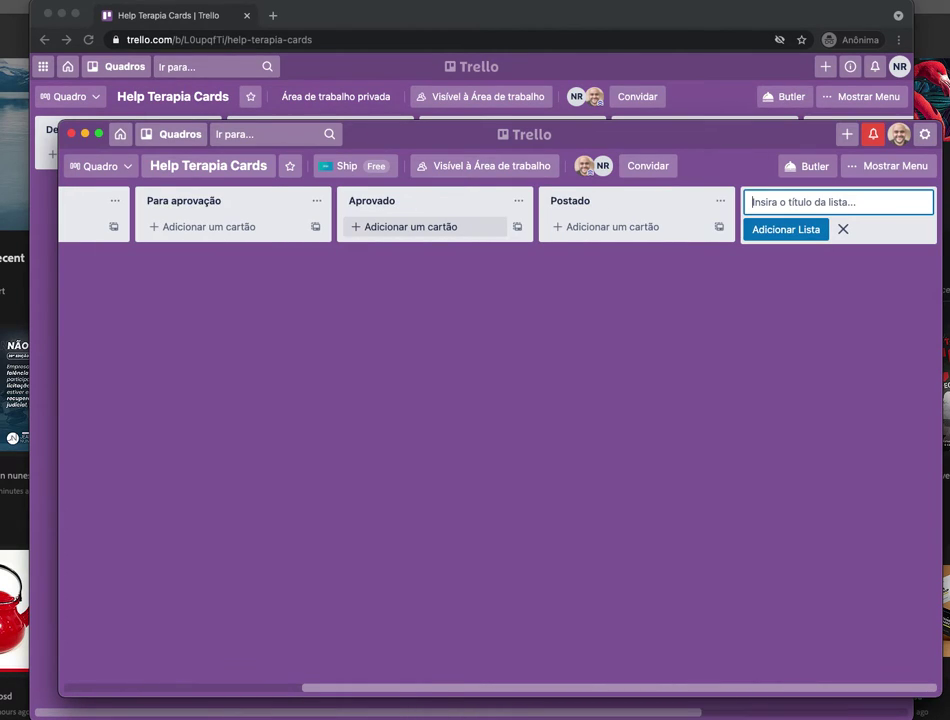
{"action": "scroll", "coordinate": [380, 330], "scroll_direction": "left", "scroll_amount": 5}
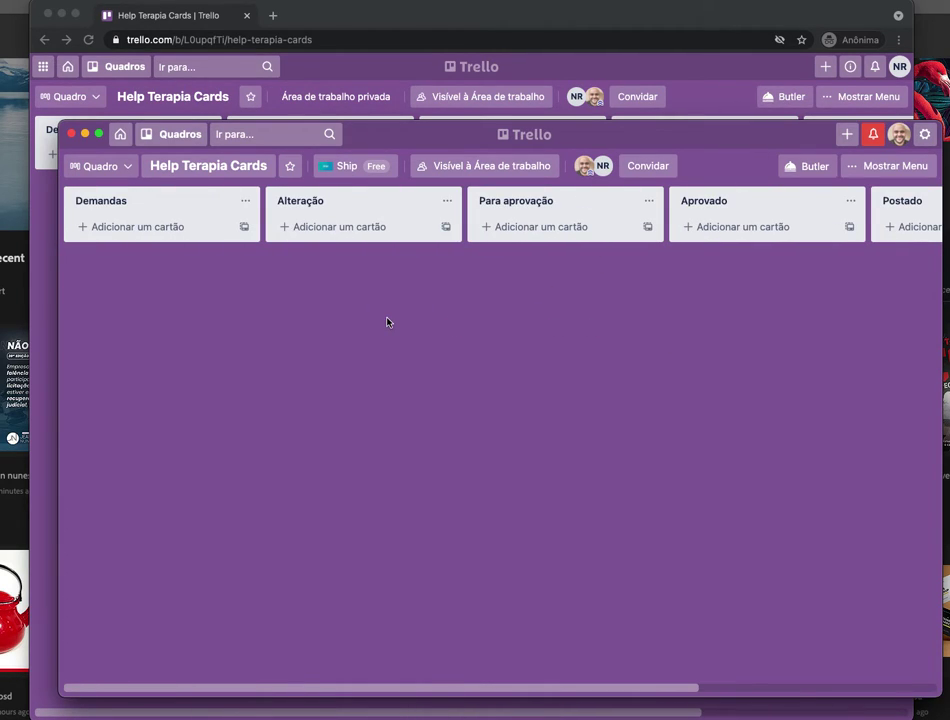
Add a card titled "Demanda 1 - falar sobre x" to the Demandas list
{"action": "left_click", "coordinate": [132, 228]}
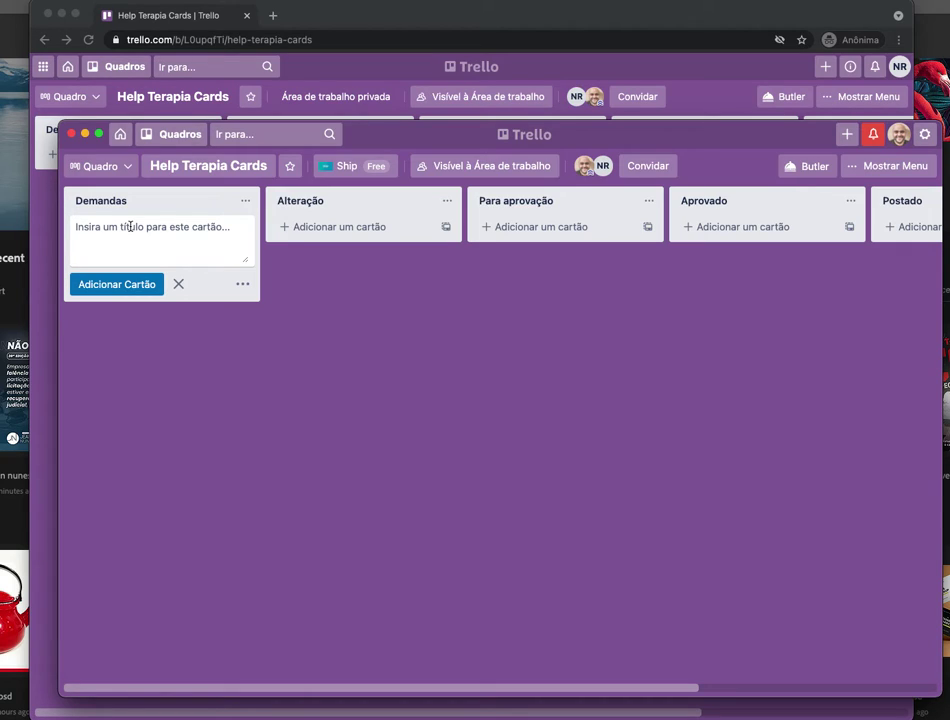
{"action": "type", "text": "Deemand"}
{"action": "key", "text": "BackSpace"}
{"action": "key", "text": "BackSpace"}
{"action": "key", "text": "BackSpace"}
{"action": "key", "text": "BackSpace"}
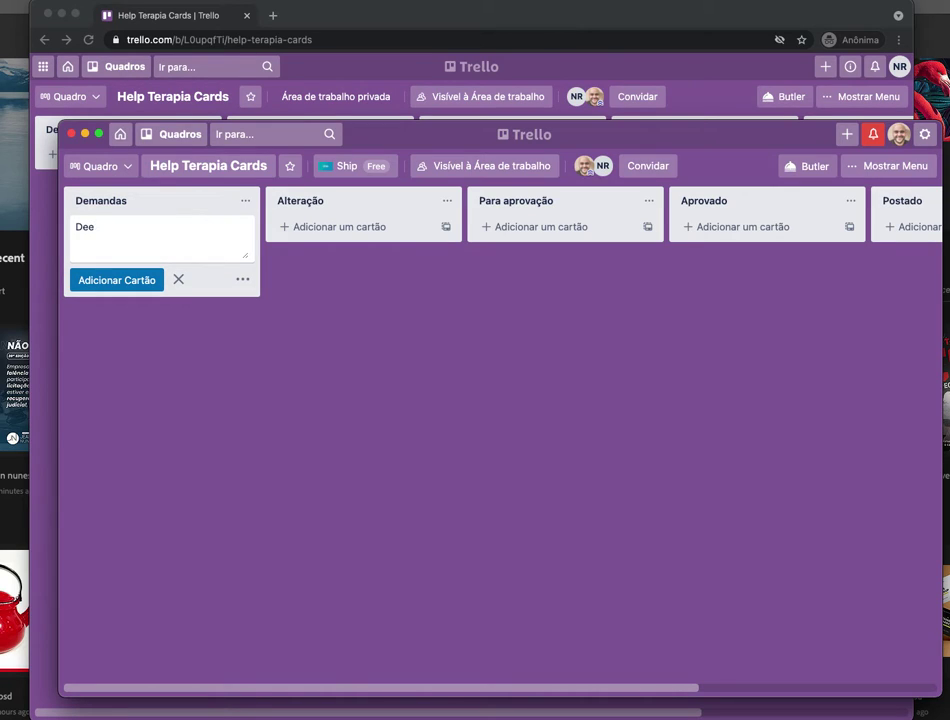
{"action": "type", "text": "manda 1 - falar sobre x"}
{"action": "key", "text": "Return"}
{"action": "key", "text": "Escape"}
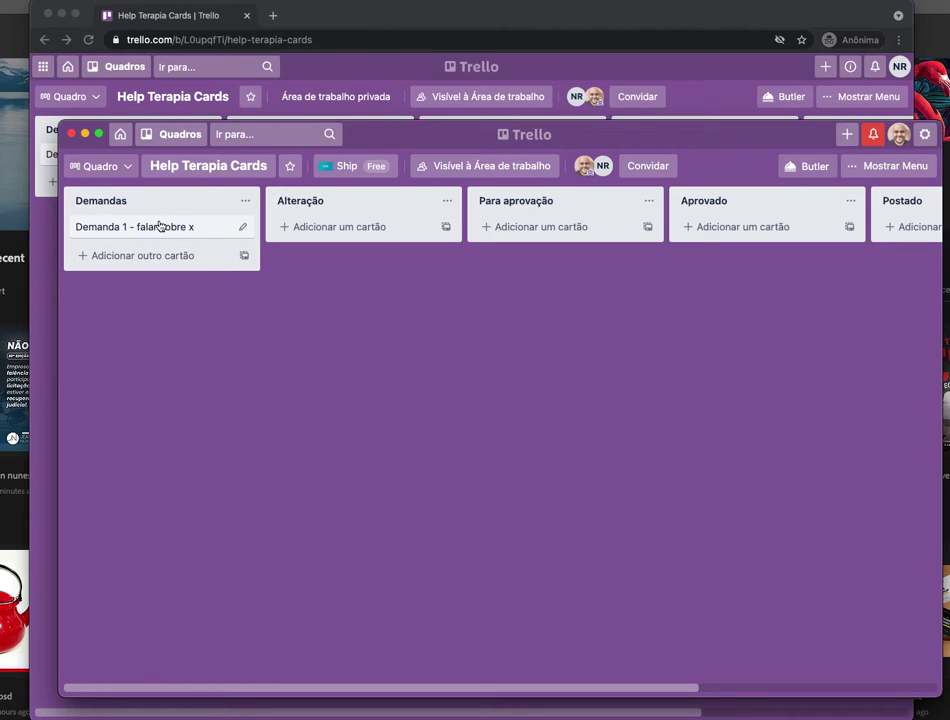
Write the description "Título: Como encontrar um psicólogo?" in the card "Demanda 1 - falar sobre x"
{"action": "left_click", "coordinate": [139, 231]}
{"action": "left_click", "coordinate": [304, 276]}
{"action": "type", "text": "T"}
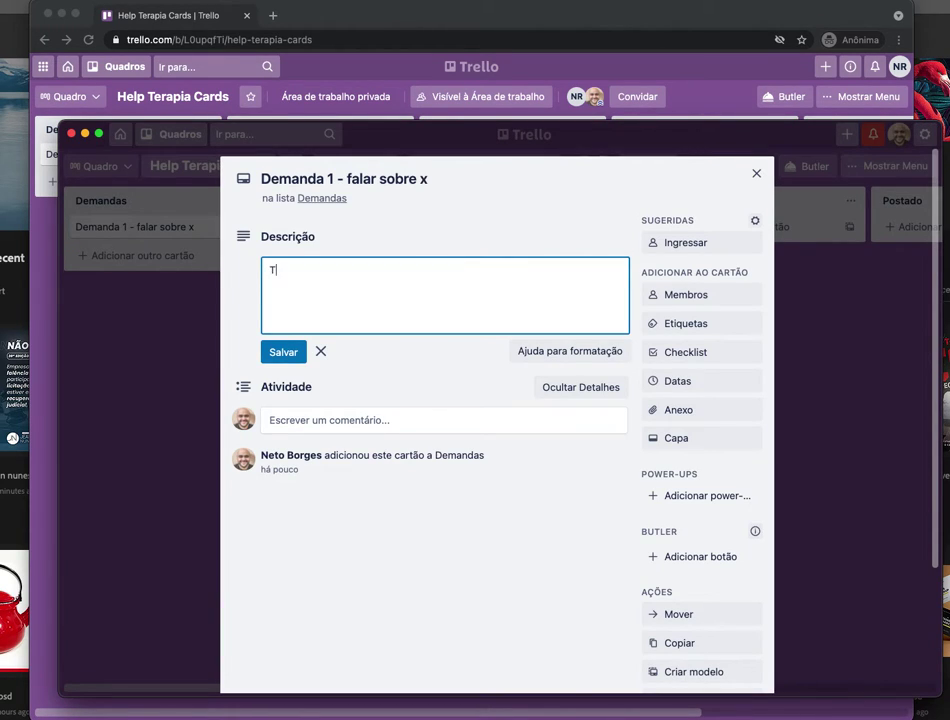
{"action": "type", "text": "ítulo: Como encontrar um ps"}
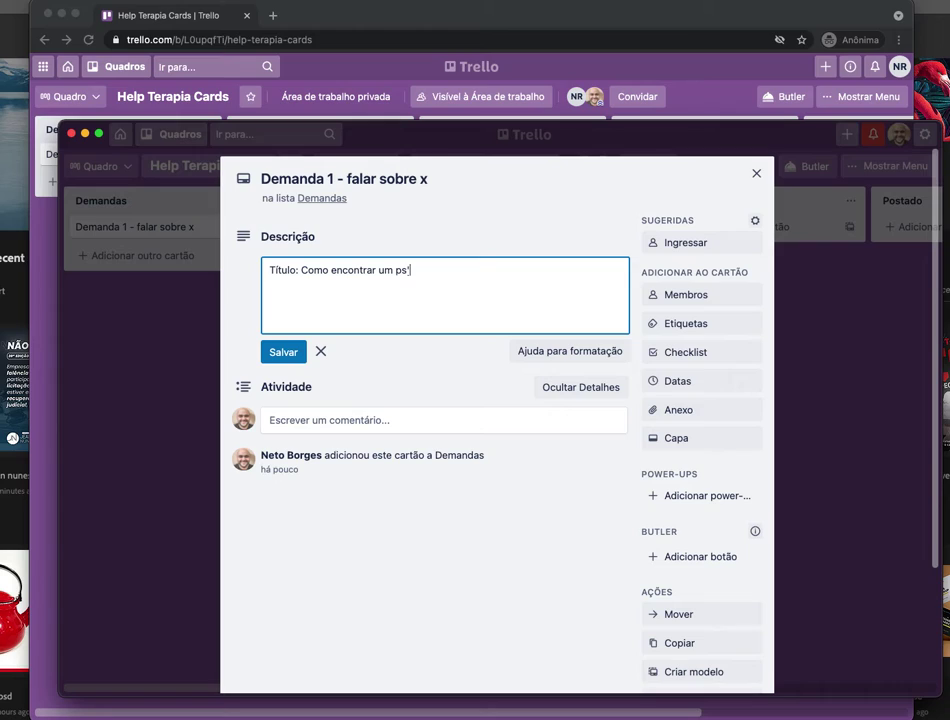
{"action": "type", "text": "icólogo?"}
{"action": "key", "text": "Return"}
Switch to the Chrome browser and open Instagram in a new tab
{"action": "left_click", "coordinate": [272, 15]}
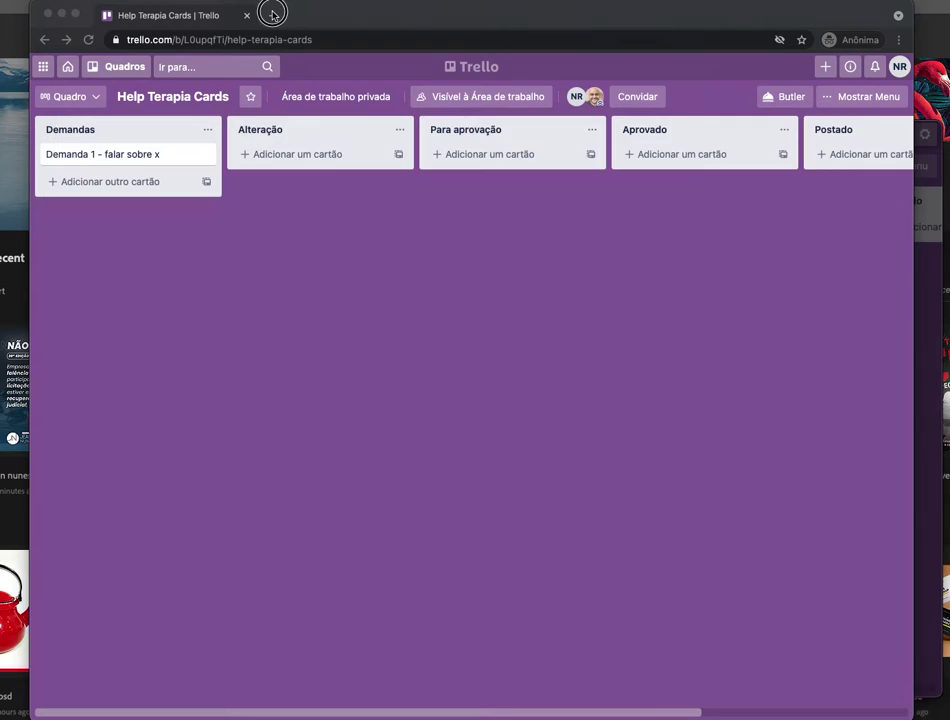
{"action": "type", "text": "ins"}
{"action": "key", "text": "Return"}
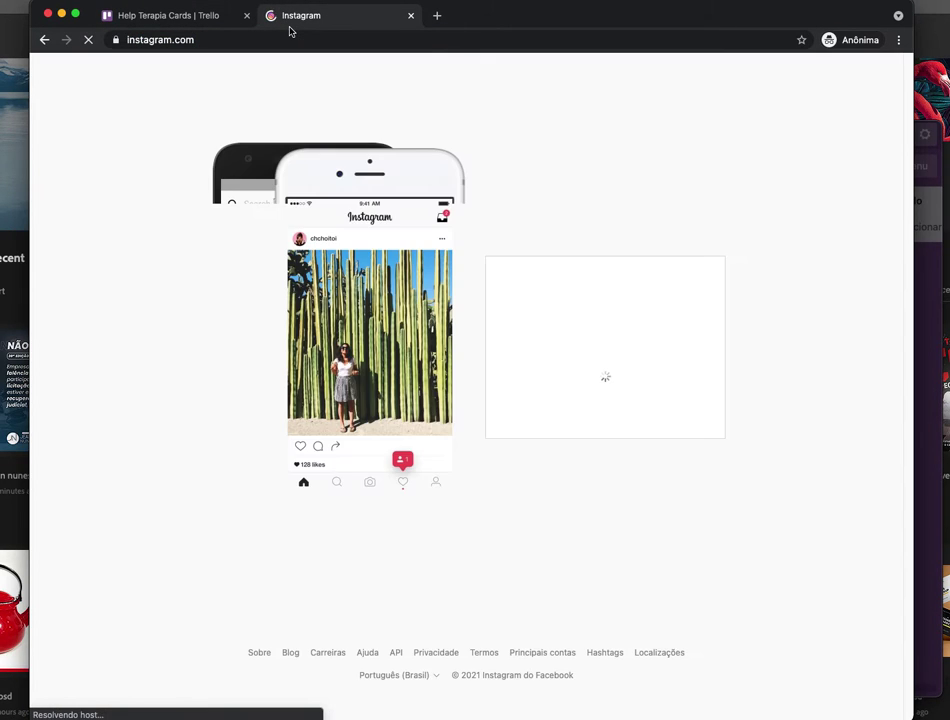
Log in to Instagram with the Ship account's saved username and password, decline saving the login information, and close the notifications prompt
{"action": "left_click", "coordinate": [600, 250]}
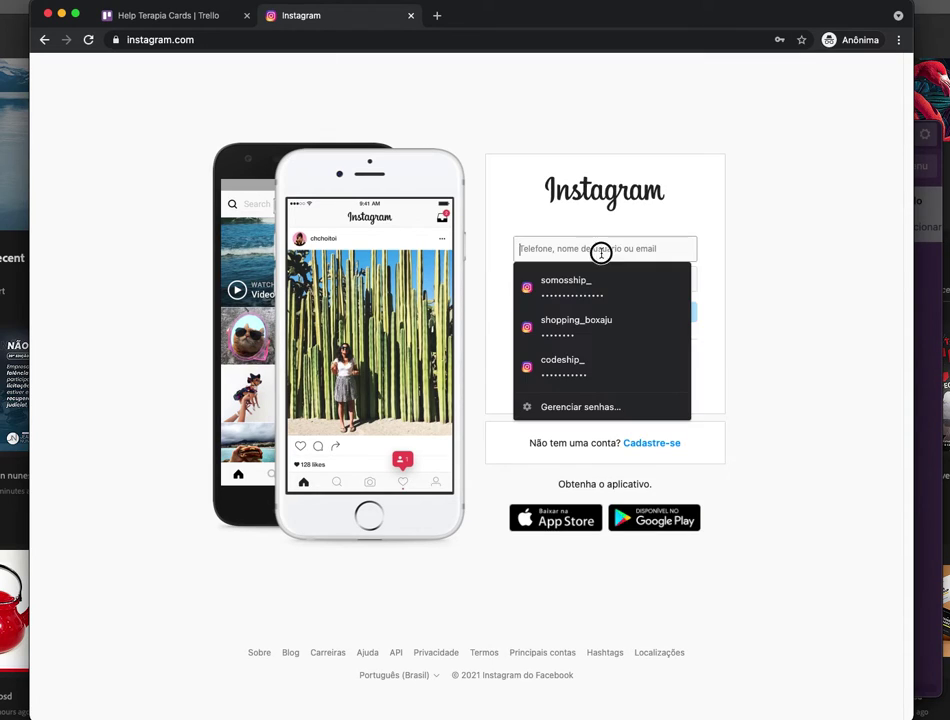
{"action": "left_click", "coordinate": [600, 296]}
{"action": "left_click", "coordinate": [648, 318]}
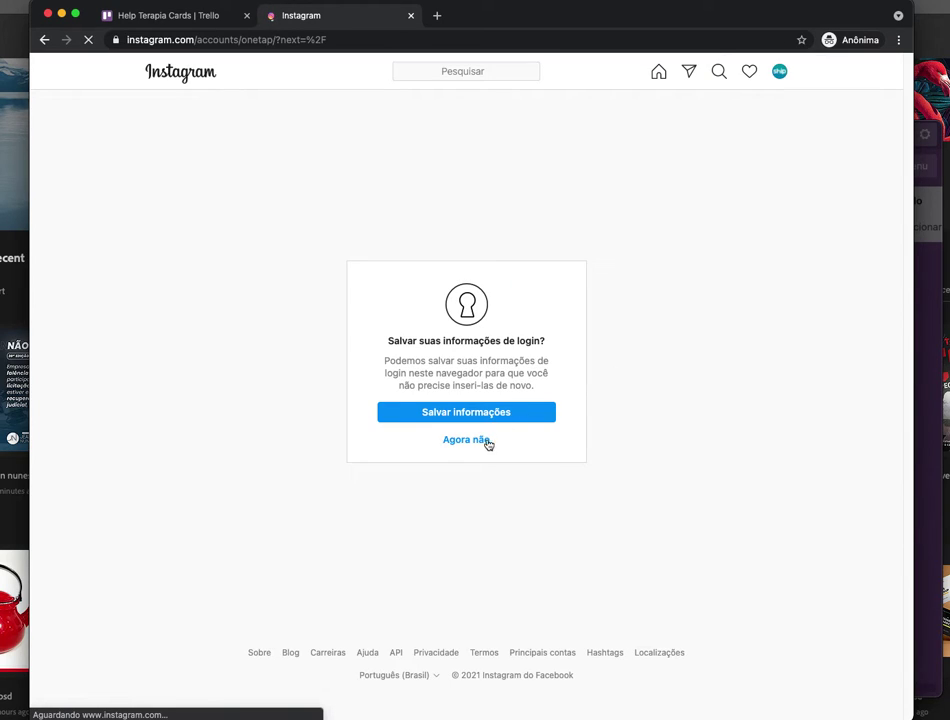
{"action": "left_click", "coordinate": [465, 443]}
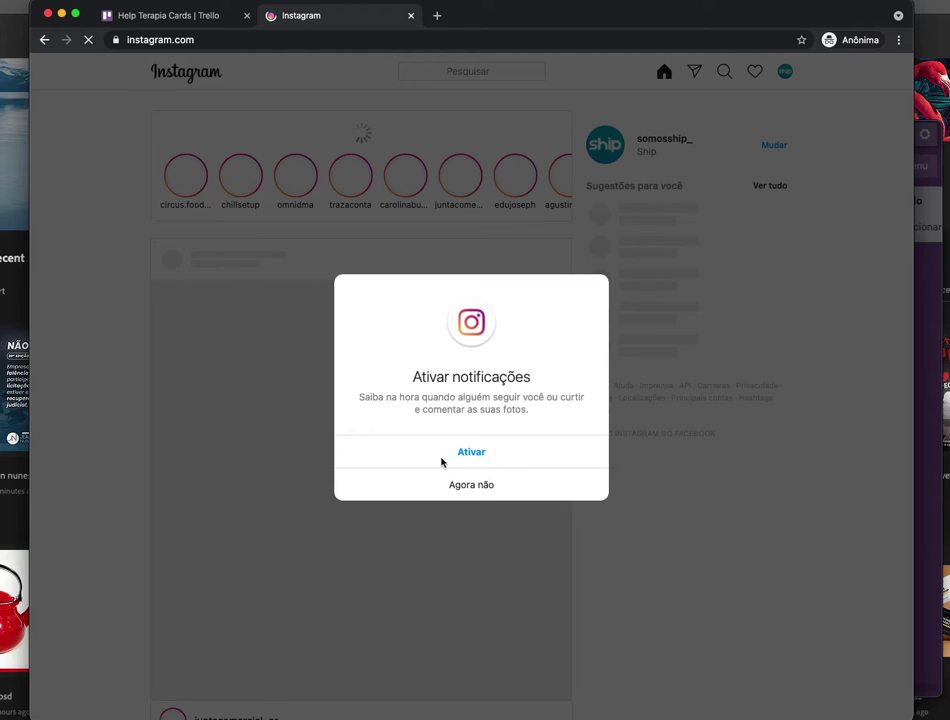
{"action": "left_click", "coordinate": [475, 451]}
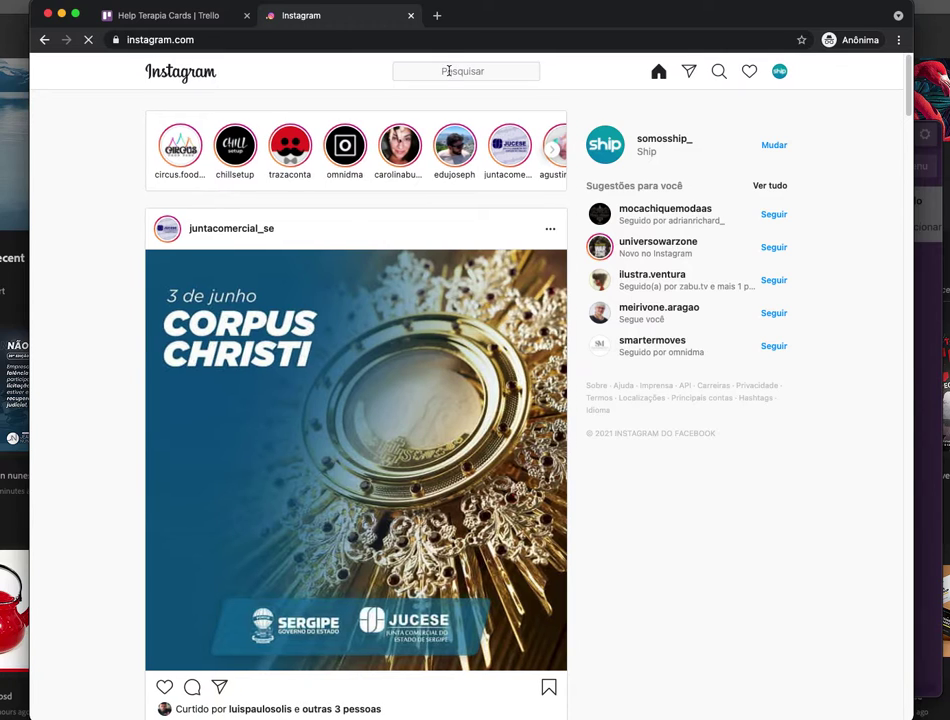
Search Instagram for zenklub, go to the verified profile and open its newest post
{"action": "left_click", "coordinate": [455, 71]}
{"action": "type", "text": "zenklub"}
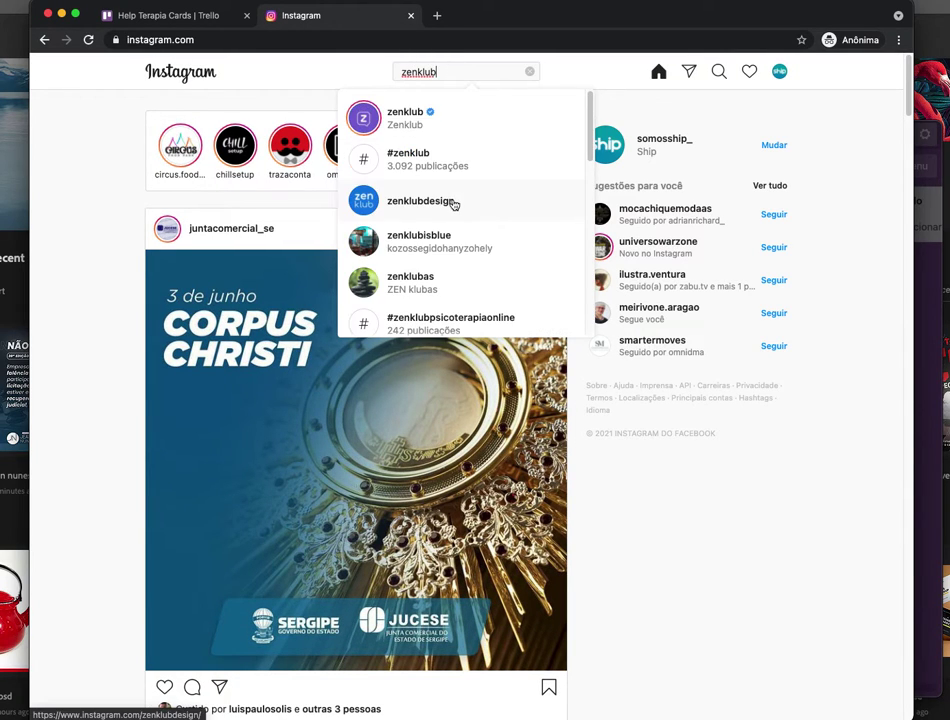
{"action": "left_click", "coordinate": [439, 121]}
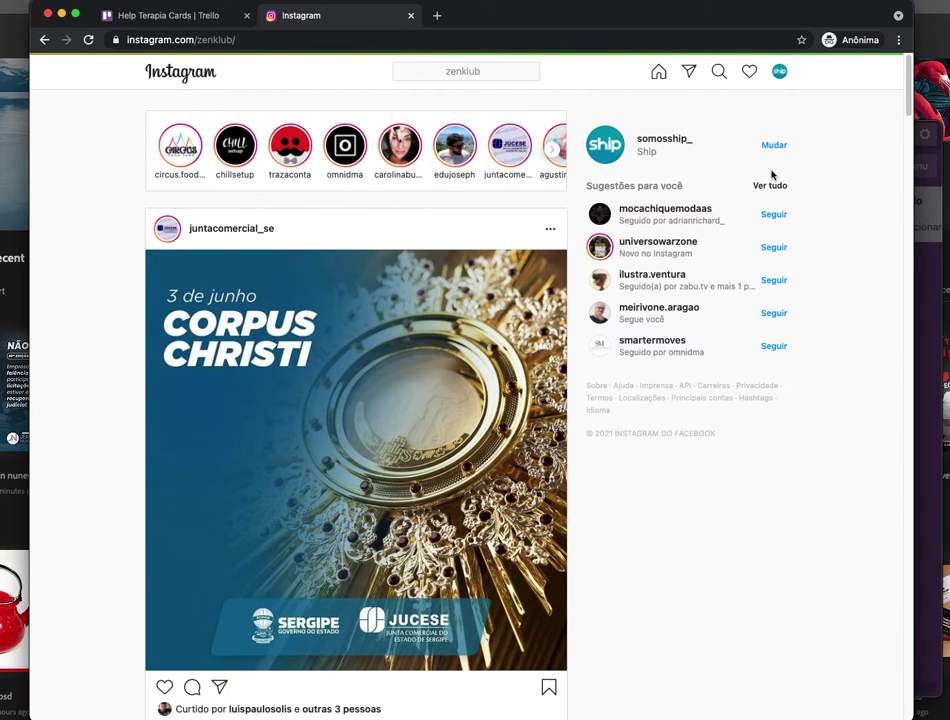
{"action": "scroll", "coordinate": [541, 357], "scroll_direction": "down", "scroll_amount": 1}
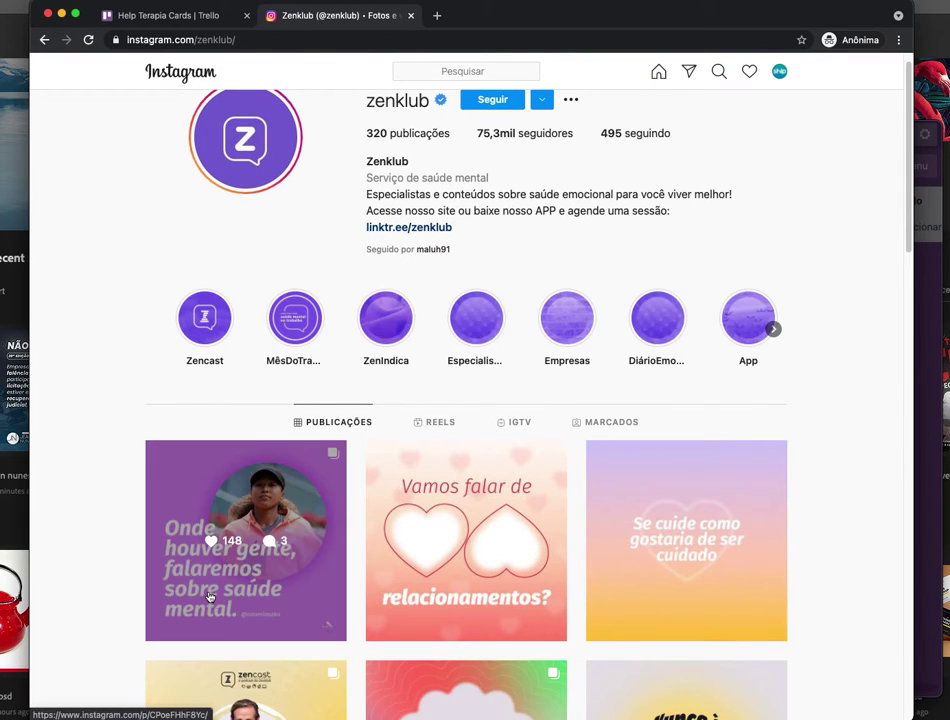
{"action": "scroll", "coordinate": [221, 580], "scroll_direction": "down", "scroll_amount": 1}
{"action": "left_click", "coordinate": [221, 573]}
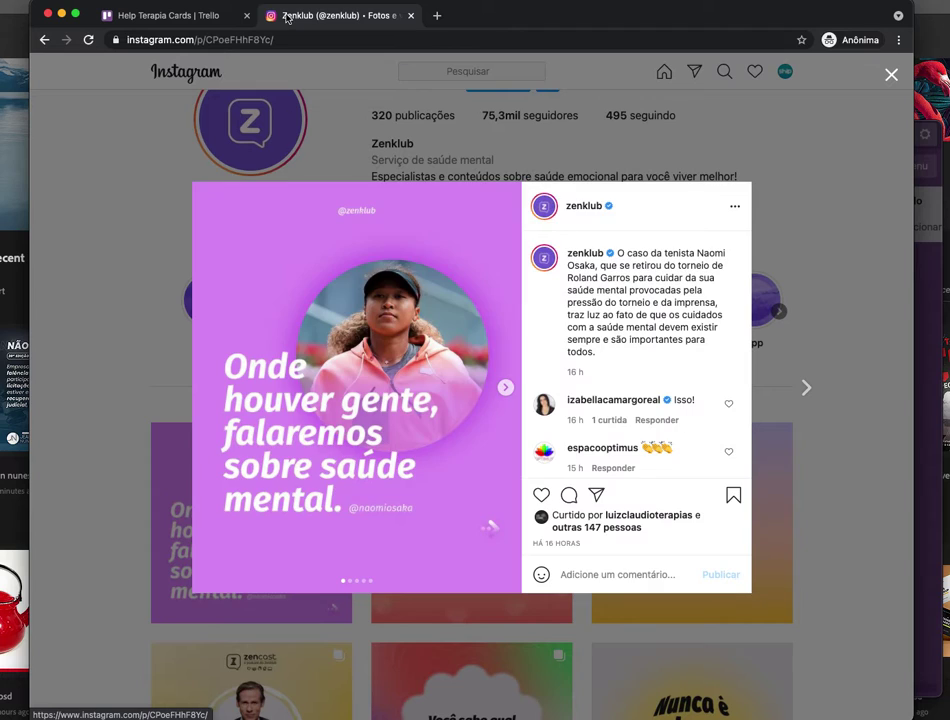
Transcribe the post's headline "Onde houver gente, falaremos sobre saúde mental." into the browser's address bar and copy it
{"action": "left_click", "coordinate": [226, 40]}
{"action": "type", "text": "On"}
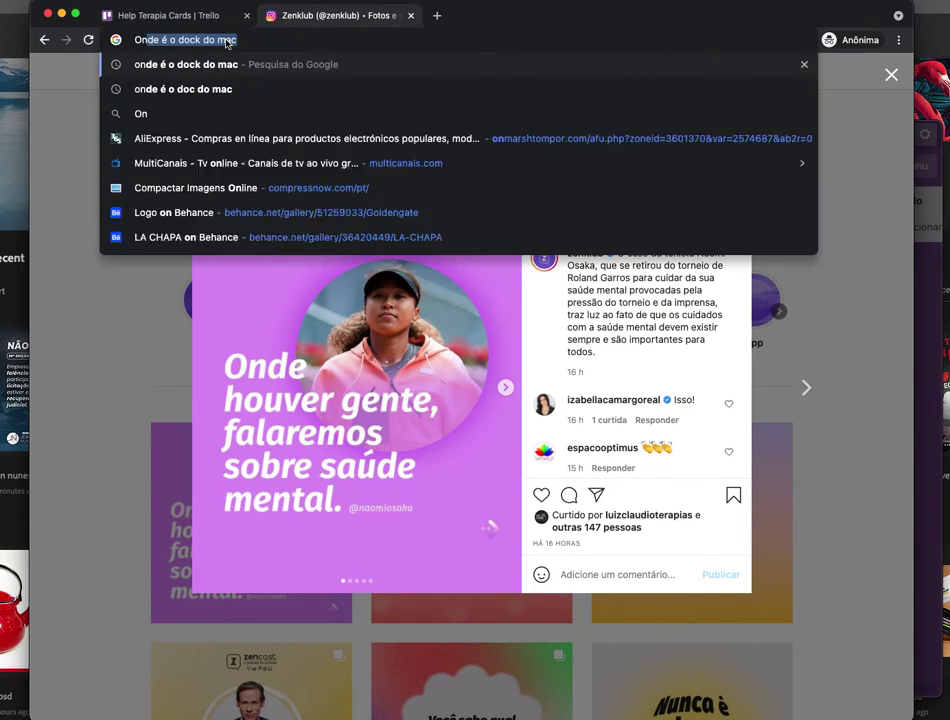
{"action": "type", "text": "de houver "}
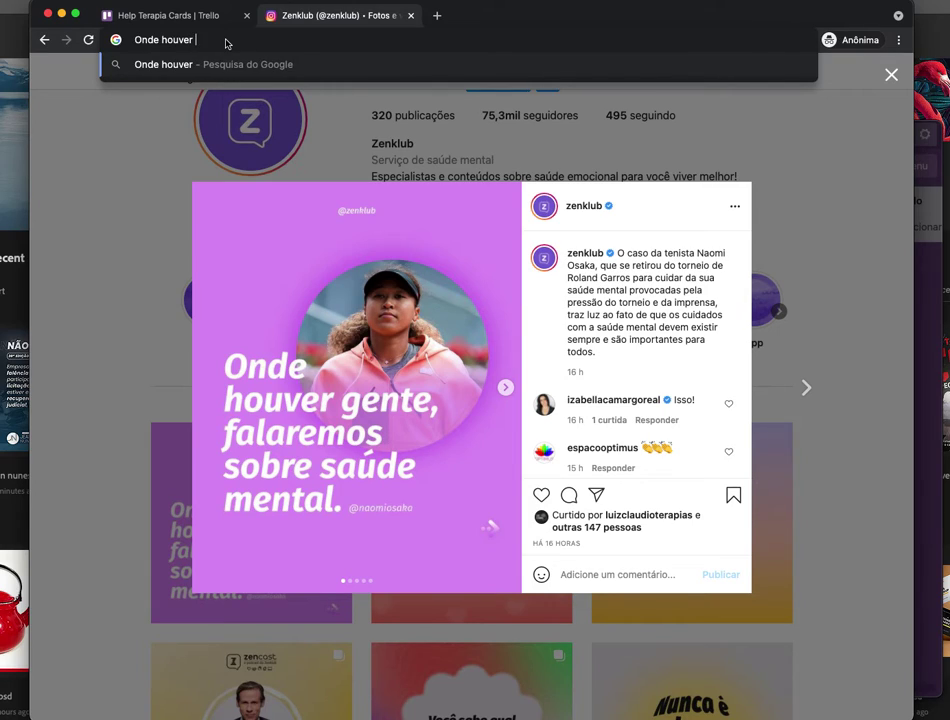
{"action": "type", "text": "gente, falaremos sobre saúde mental"}
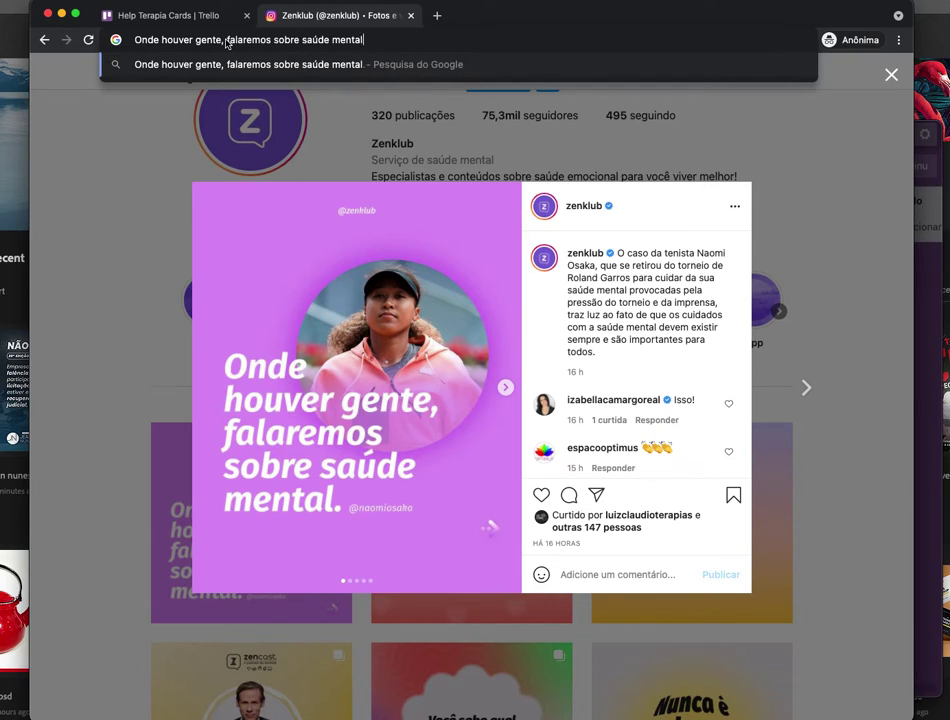
{"action": "type", "text": "."}
{"action": "key", "text": "super+a"}
{"action": "key", "text": "super+c"}
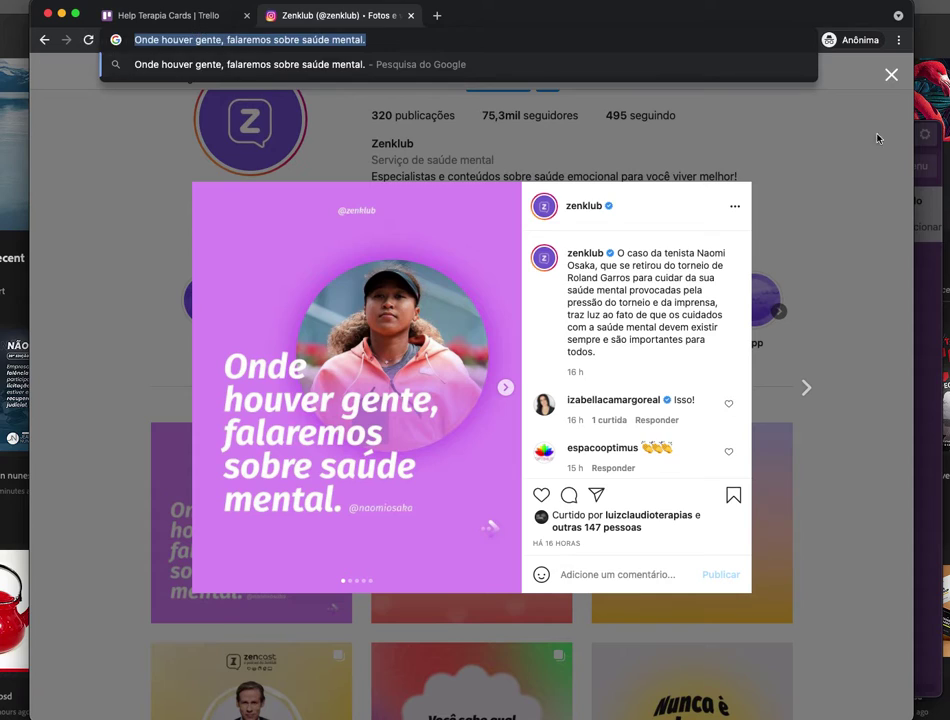
Switch back to the Trello app, save the description of the Demanda 1 card and close the card
{"action": "key", "text": "super+Tab"}
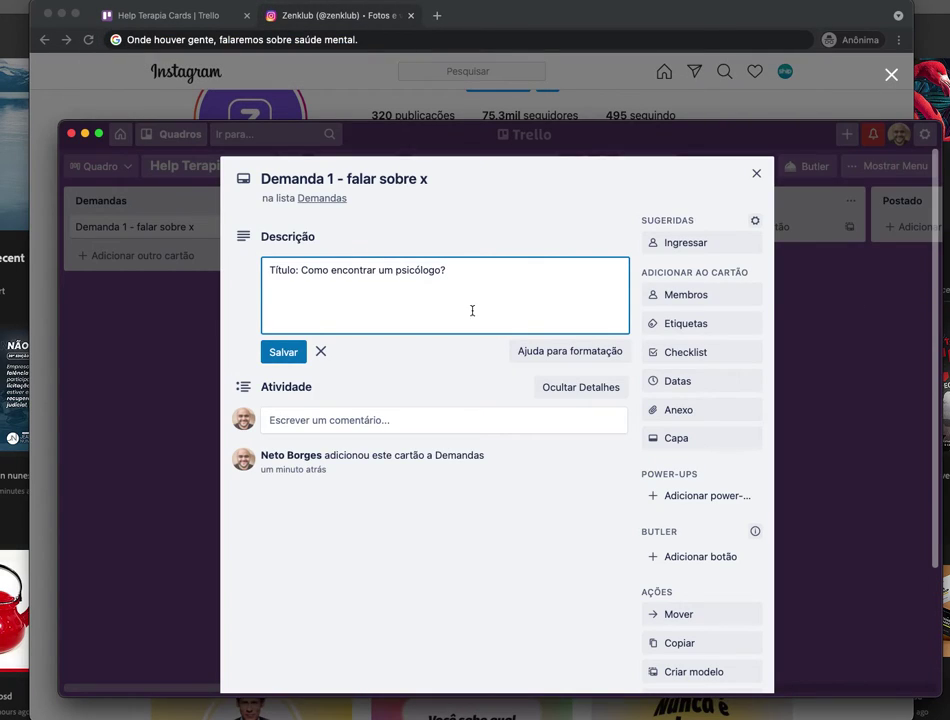
{"action": "left_click", "coordinate": [283, 352]}
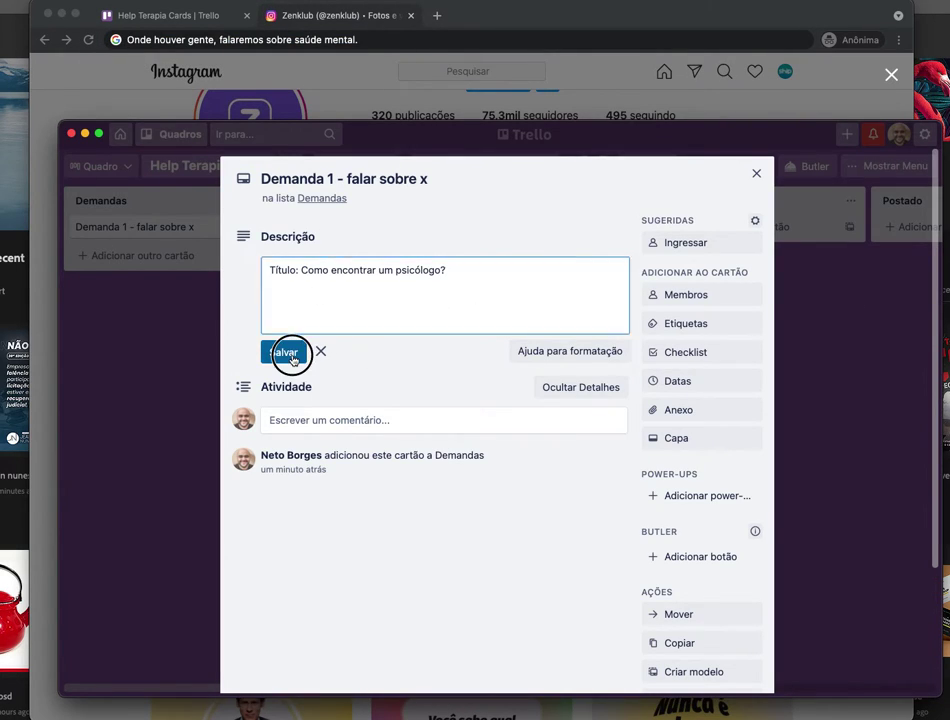
{"action": "left_click", "coordinate": [133, 366]}
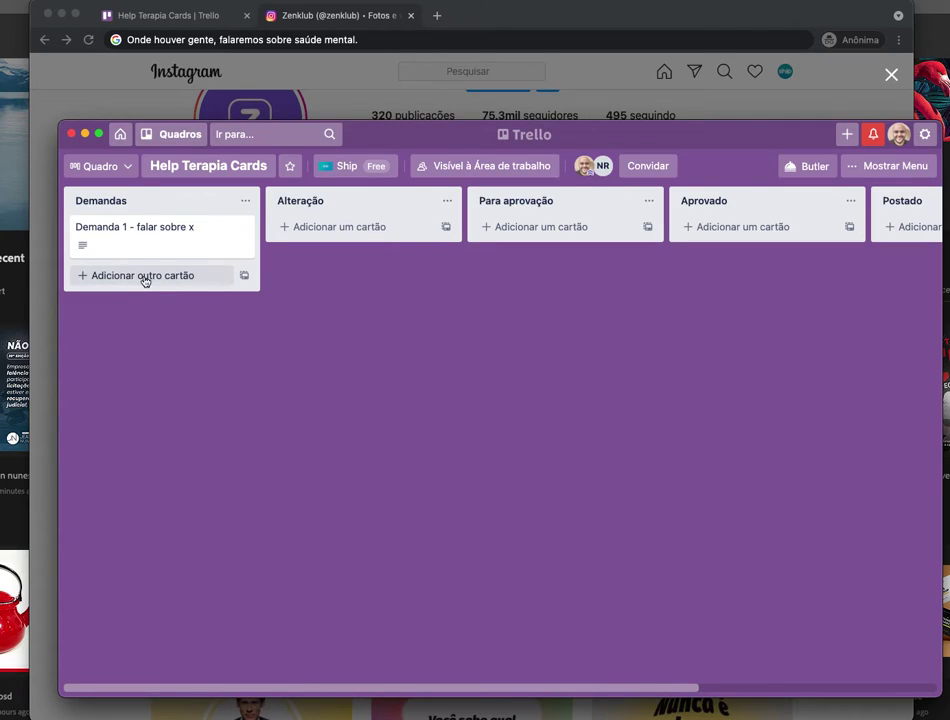
Add a second card titled "Demanda 2" to the Demandas list
{"action": "left_click", "coordinate": [144, 276]}
{"action": "type", "text": "Demanda 2"}
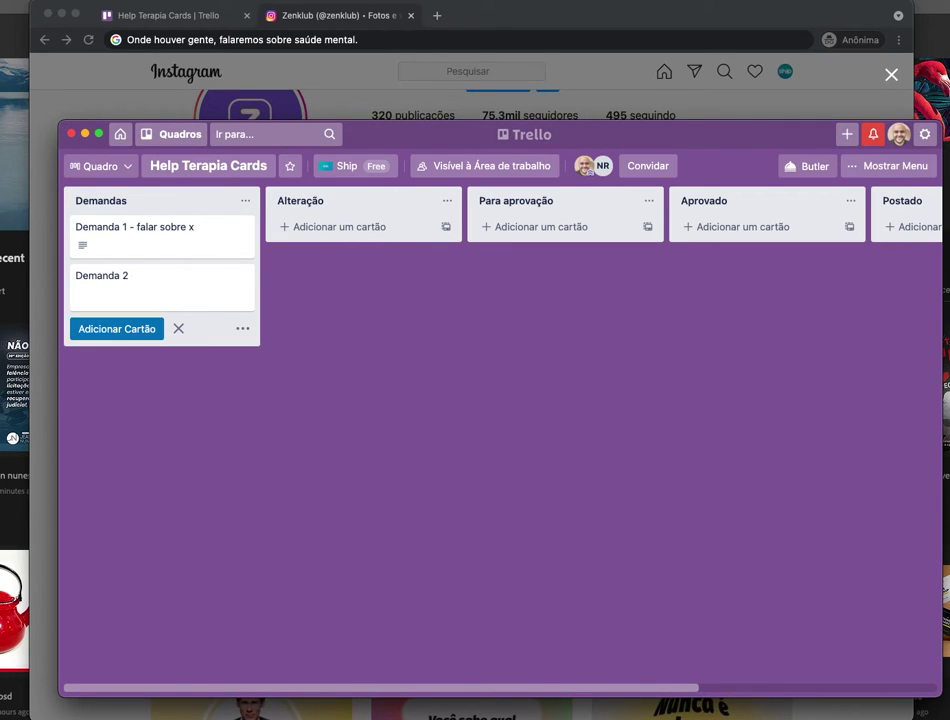
{"action": "key", "text": "Return"}
Save the description "Título: Onde houver gente, falaremos sobre saúde mental." in the Demanda 2 card, pasting the copied headline
{"action": "left_click", "coordinate": [150, 278]}
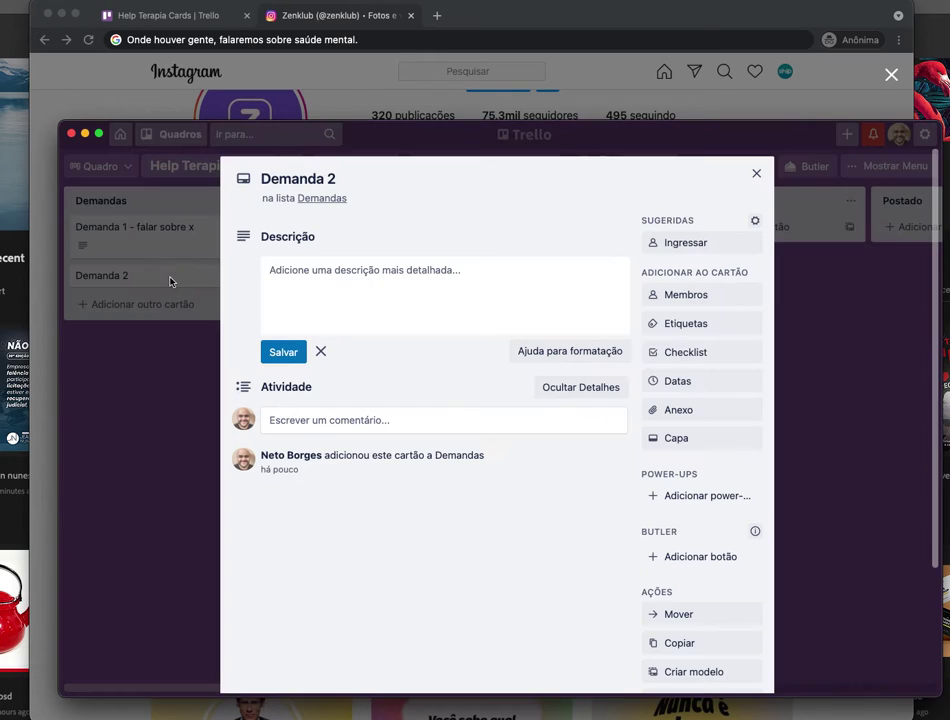
{"action": "left_click", "coordinate": [331, 278]}
{"action": "type", "text": "T"}
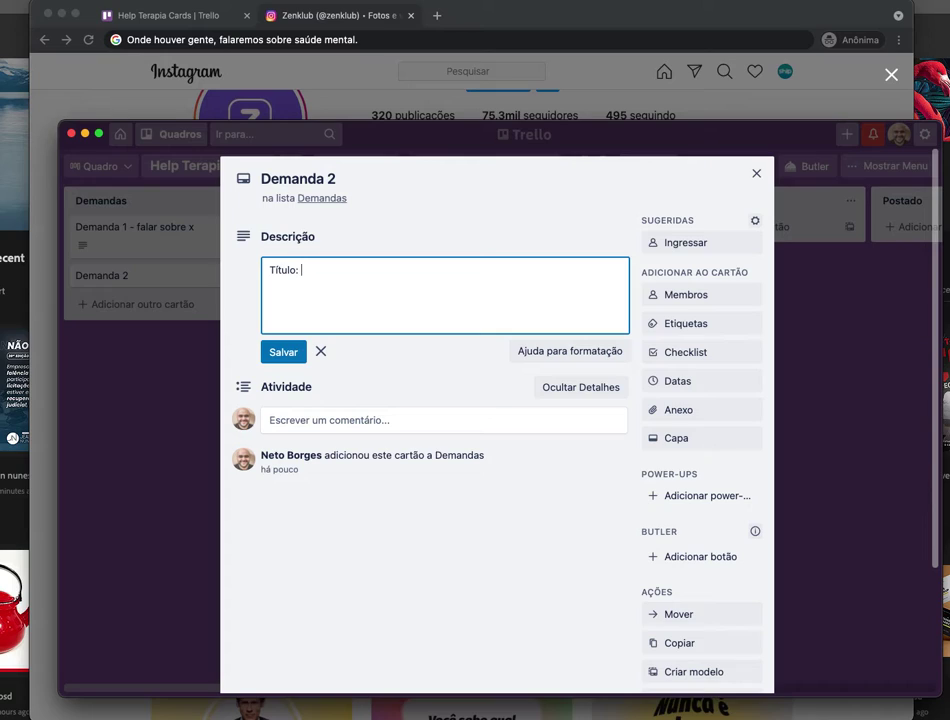
{"action": "type", "text": "ítulo:"}
{"action": "key", "text": "super+v"}
{"action": "left_click", "coordinate": [281, 350]}
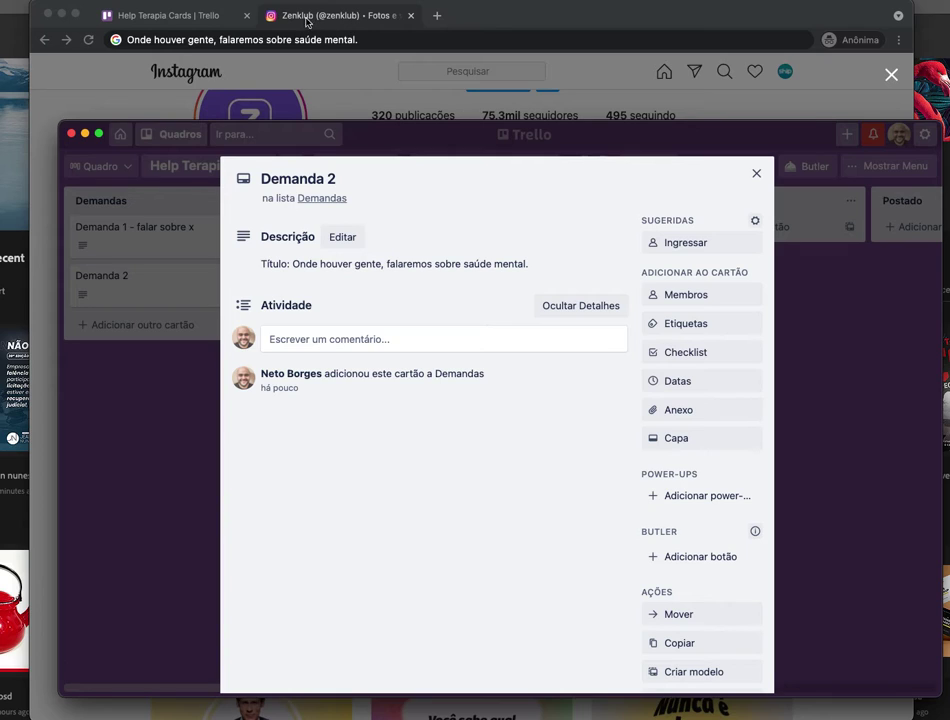
Switch to the Instagram post "Onde houver gente, falaremos sobre saúde mental." and capture a screenshot of its image
{"action": "left_click", "coordinate": [349, 18]}
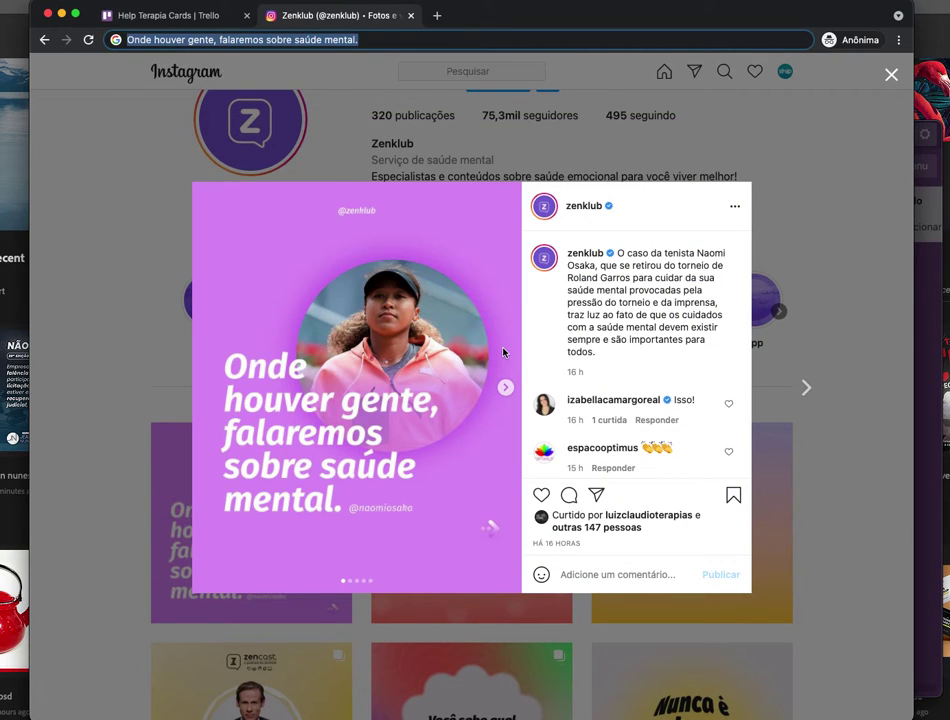
{"action": "key", "text": "super+shift+4"}
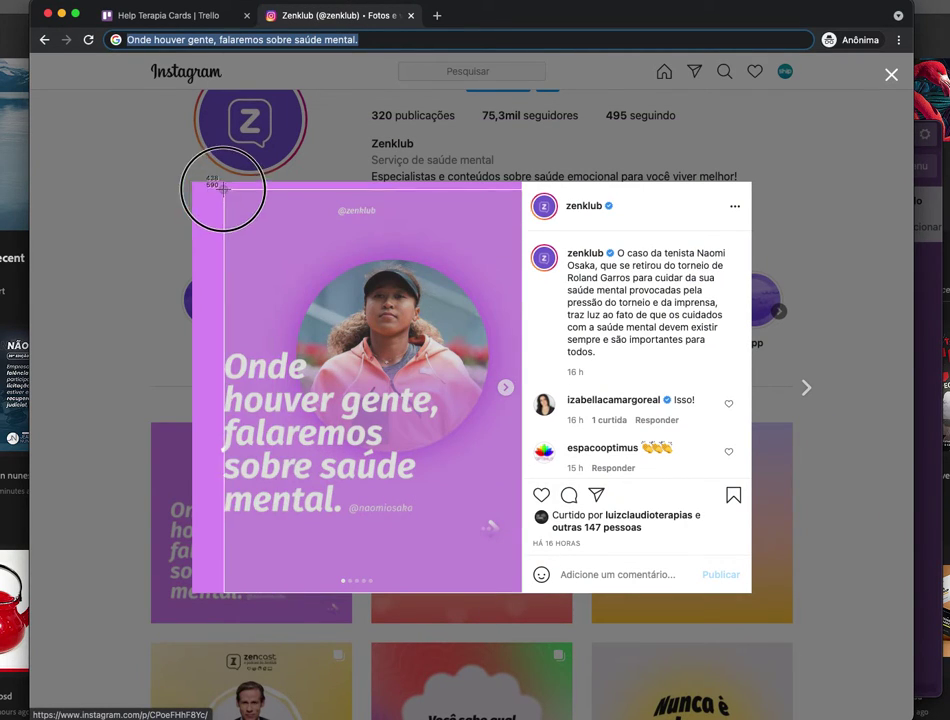
{"action": "left_click_drag", "start_coordinate": [191, 185], "coordinate": [751, 592]}
On the browser's Trello board, start a comment on the Demanda 2 card that mentions the signed-in member
{"action": "left_click", "coordinate": [161, 17]}
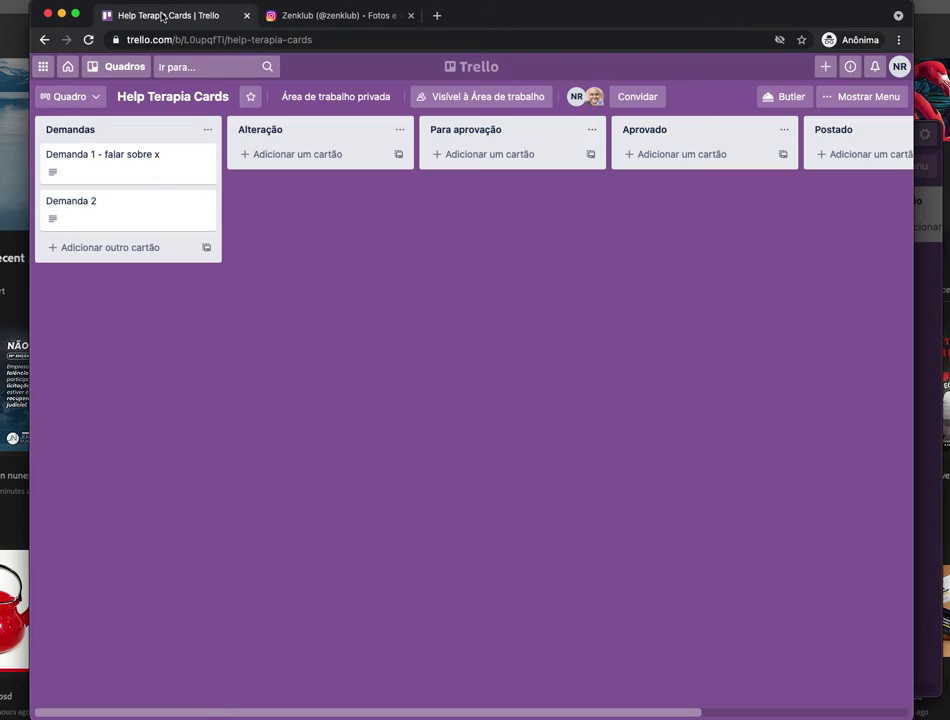
{"action": "left_click", "coordinate": [91, 201]}
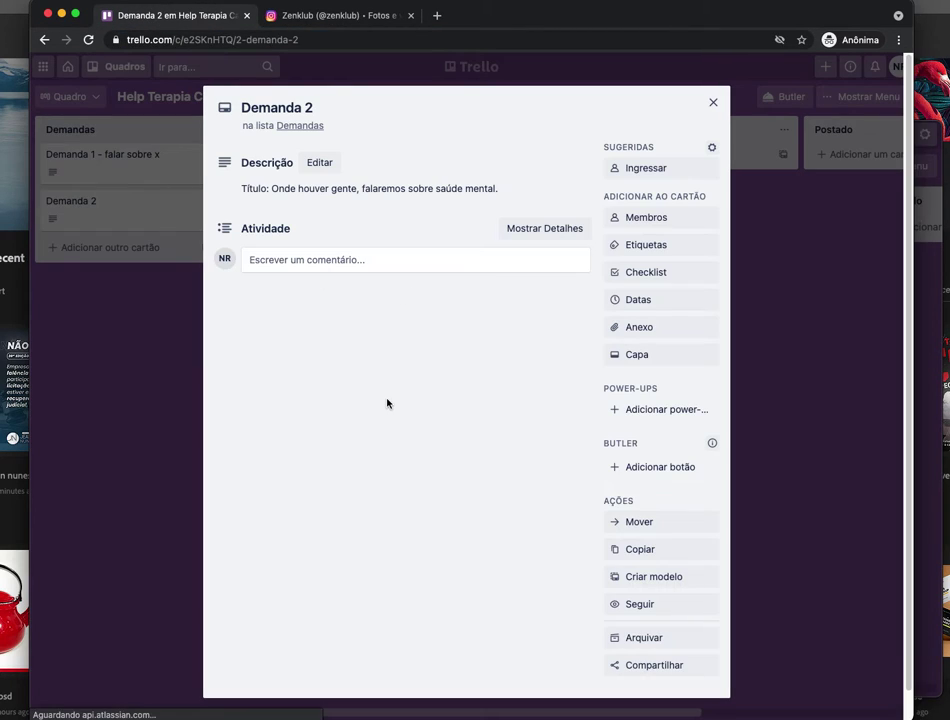
{"action": "left_click", "coordinate": [305, 262]}
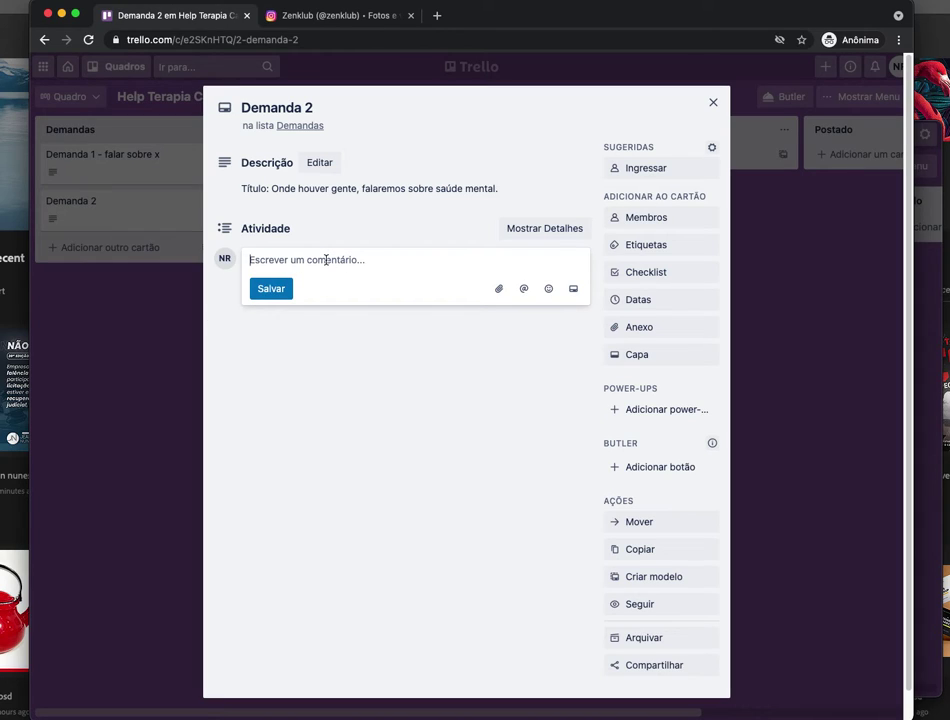
{"action": "type", "text": "@net"}
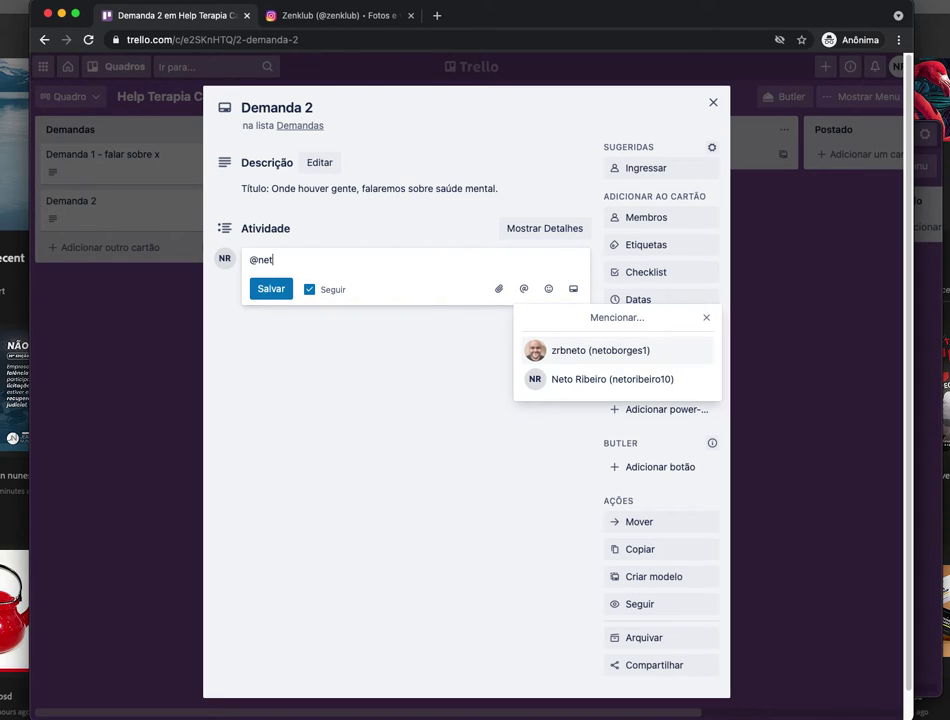
{"action": "left_click", "coordinate": [619, 381]}
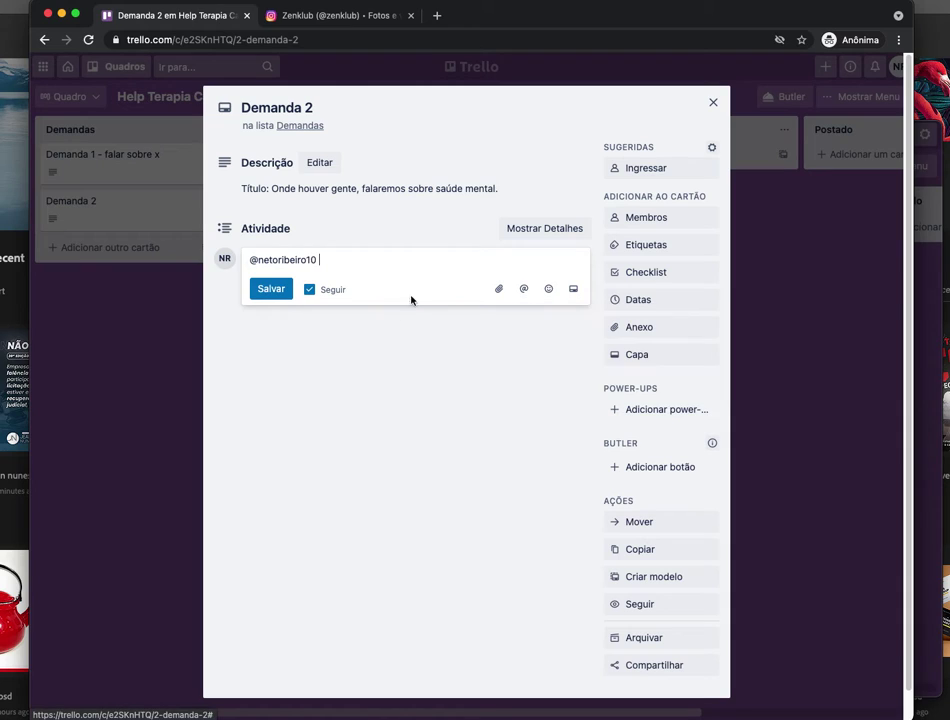
Attach the screenshot "Captura de Tela 2021-06-03 às 11.00.14.png" from the computer to the Demanda 2 comment
{"action": "left_click", "coordinate": [497, 292]}
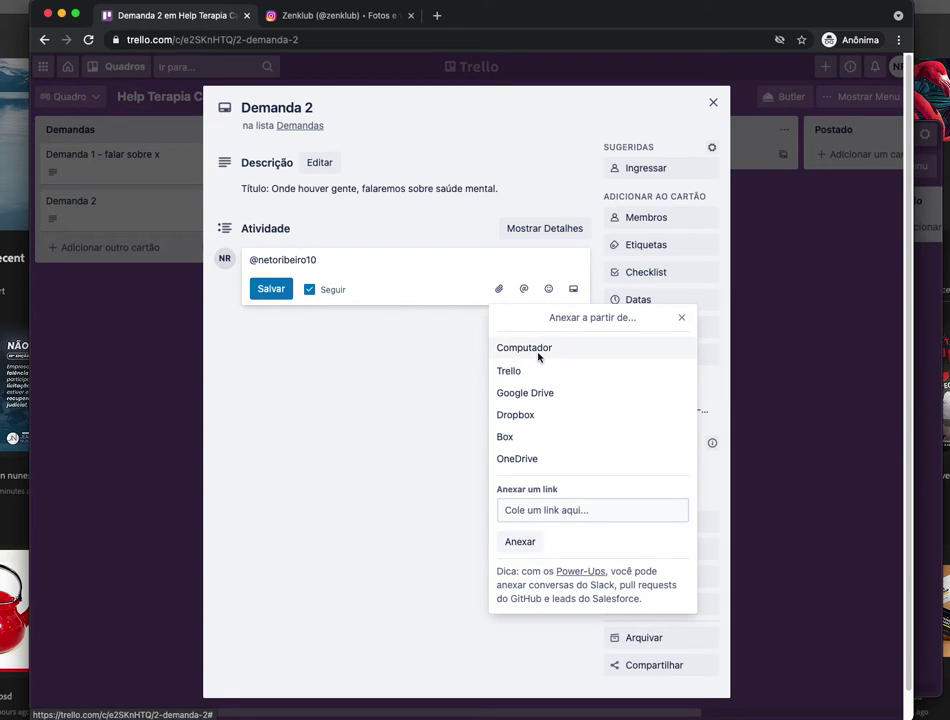
{"action": "left_click", "coordinate": [539, 350]}
{"action": "left_click", "coordinate": [241, 229]}
{"action": "double_click", "coordinate": [241, 229]}
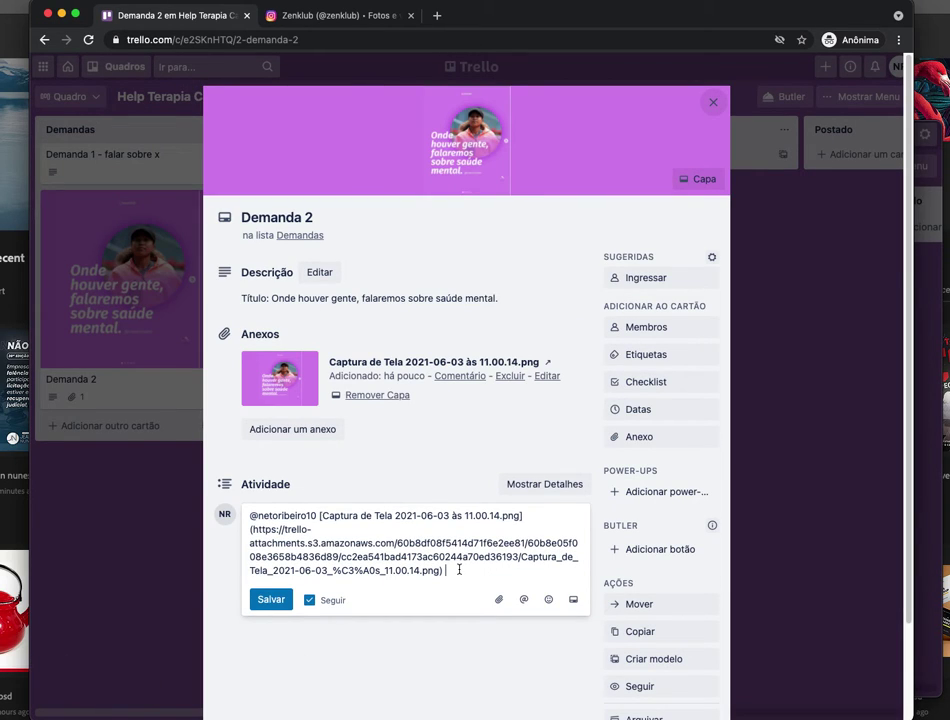
Add the text "Seguir referencia" below the attachment link, save the comment and close the Demanda 2 card
{"action": "key", "text": "Return"}
{"action": "key", "text": "Return"}
{"action": "type", "text": "Seguir referencia"}
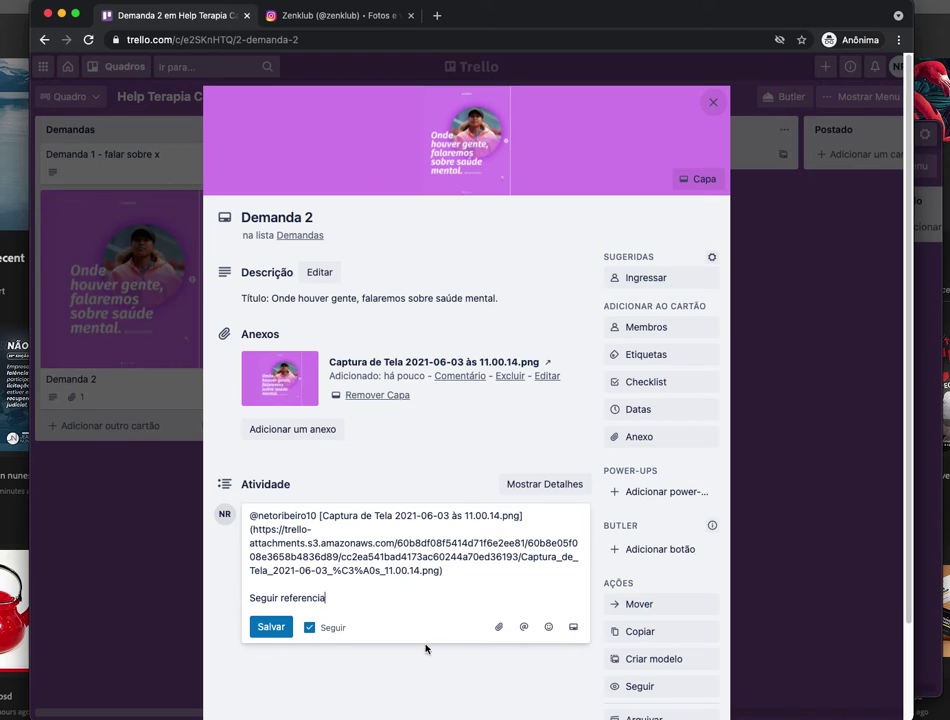
{"action": "left_click", "coordinate": [271, 626]}
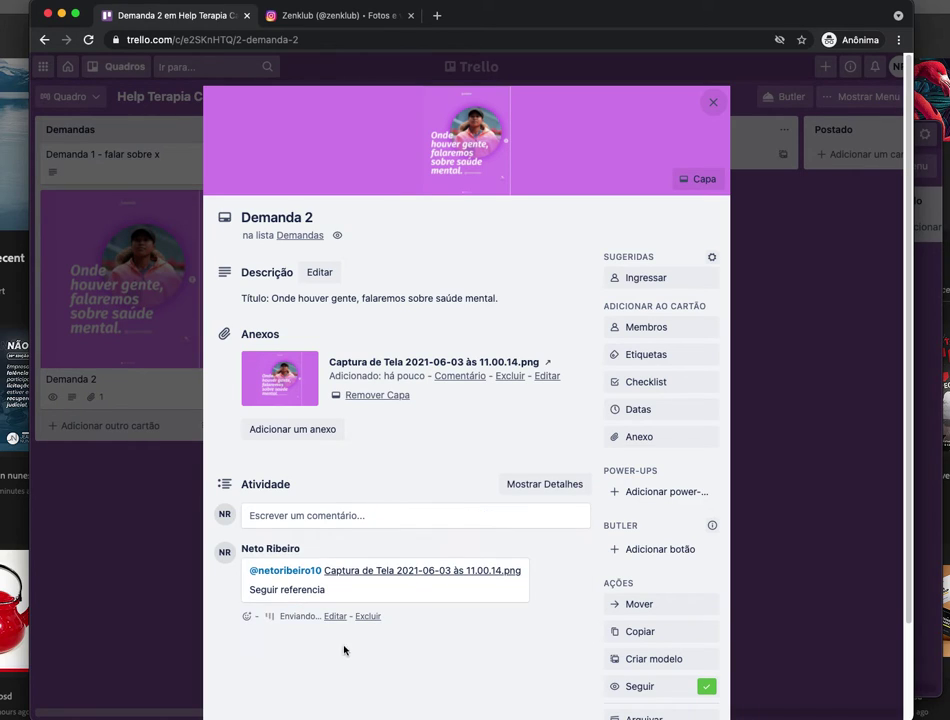
{"action": "left_click", "coordinate": [161, 582]}
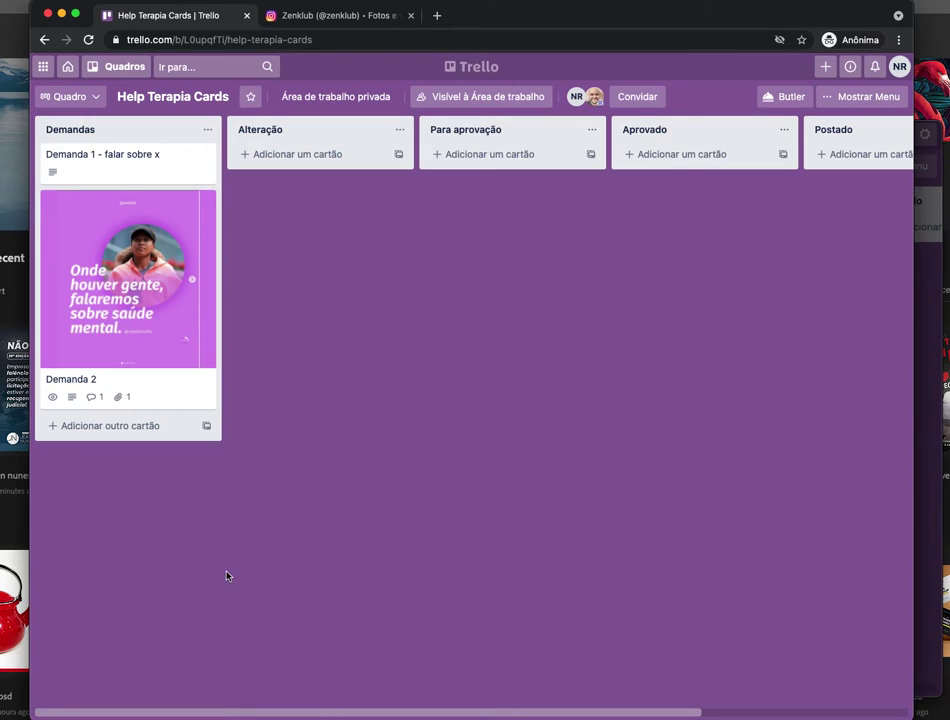
Add a third card titled "Demanda 3" to the Demandas list
{"action": "left_click", "coordinate": [114, 426]}
{"action": "type", "text": "Demanda 3"}
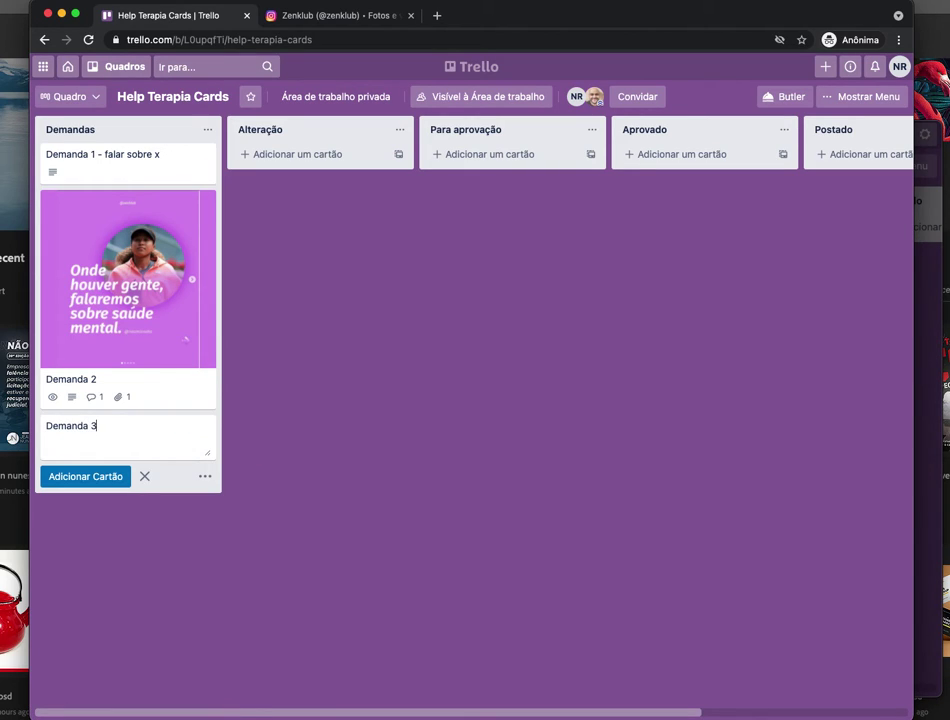
{"action": "key", "text": "Return"}
Begin the Demanda 3 card's description with the heading "Carrossel 1" and the placeholder text "vzjfvjfgkgfn" below it
{"action": "left_click", "coordinate": [134, 421]}
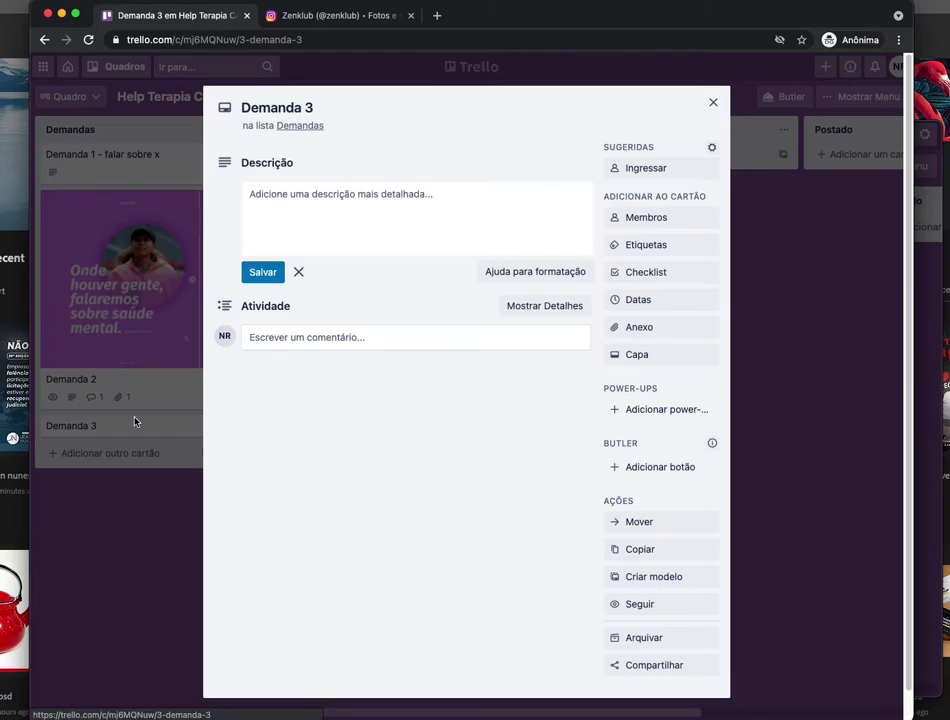
{"action": "left_click", "coordinate": [289, 211]}
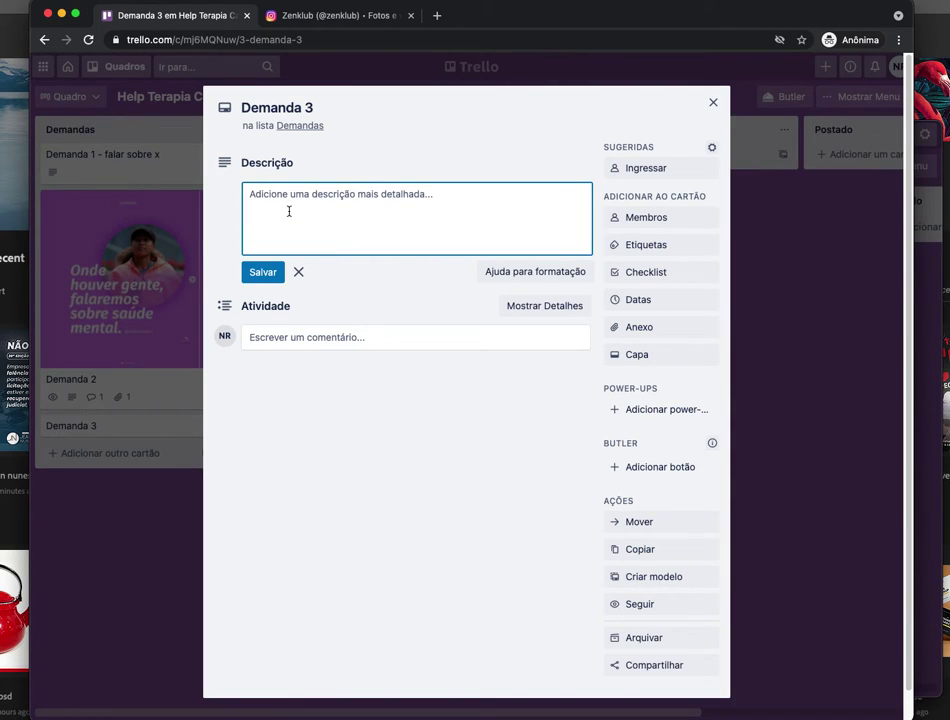
{"action": "type", "text": "Car"}
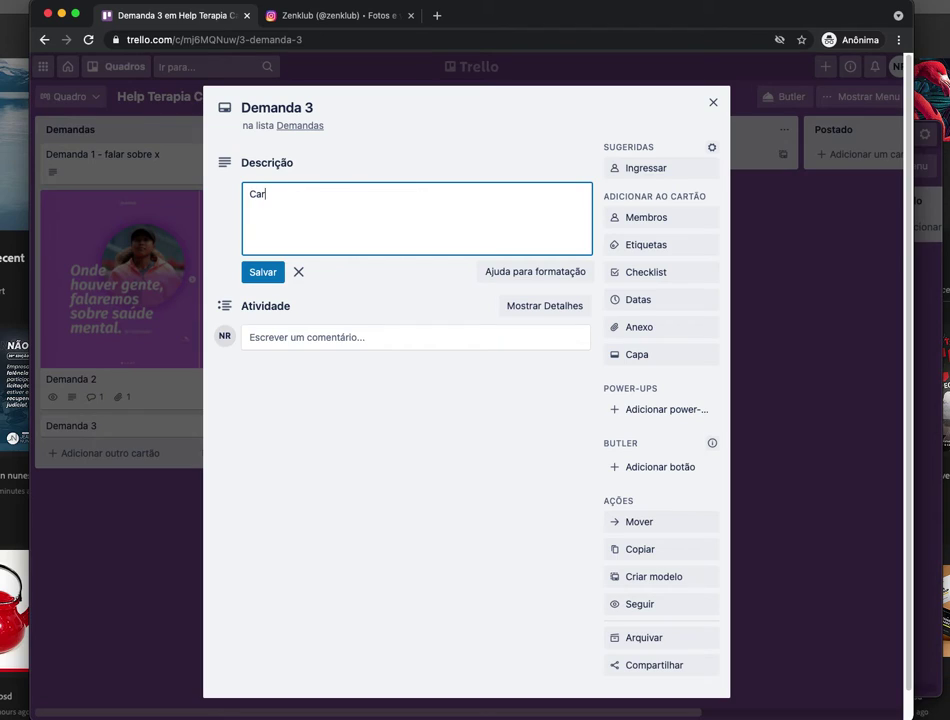
{"action": "type", "text": "rossel 1"}
{"action": "key", "text": "Return"}
{"action": "key", "text": "Return"}
{"action": "type", "text": "vzjfvjfgkgfn"}
Add a "Carrossel 2" section with the placeholder text "dsjbajfdbjdafbdfa" to the Demanda 3 description
{"action": "key", "text": "Return"}
{"action": "key", "text": "Return"}
{"action": "key", "text": "Return"}
{"action": "type", "text": "Carrossel 2"}
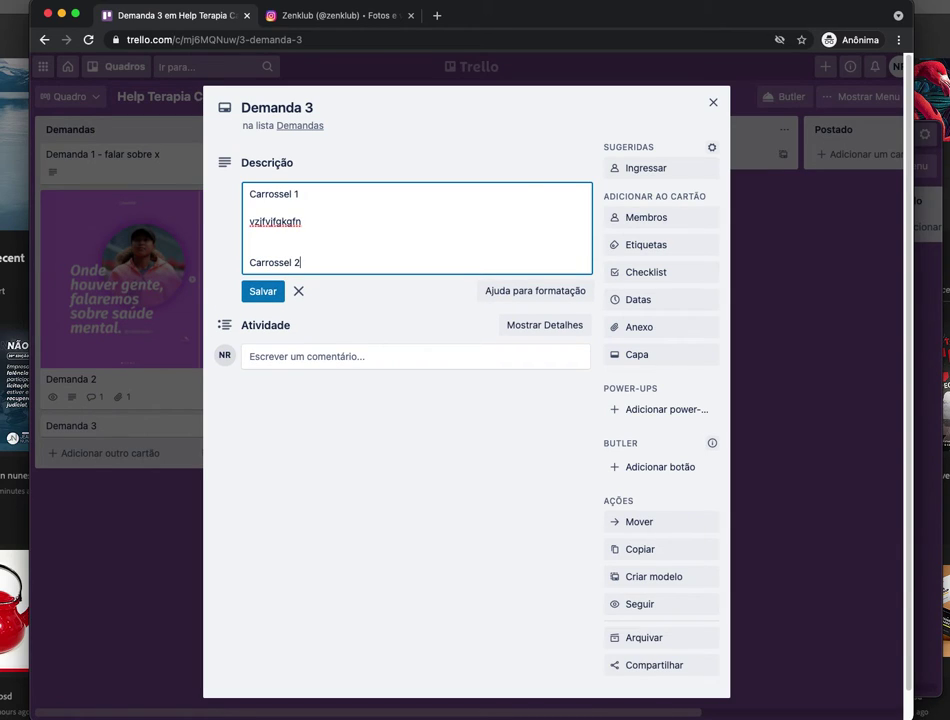
{"action": "key", "text": "Return"}
{"action": "key", "text": "Return"}
{"action": "type", "text": "dsjbajfdbjdafbdfa"}
End the description with the note "Usar imagem de uma mulher asiática", save it and close the Demanda 3 card
{"action": "key", "text": "Return"}
{"action": "key", "text": "Return"}
{"action": "key", "text": "Return"}
{"action": "key", "text": "Return"}
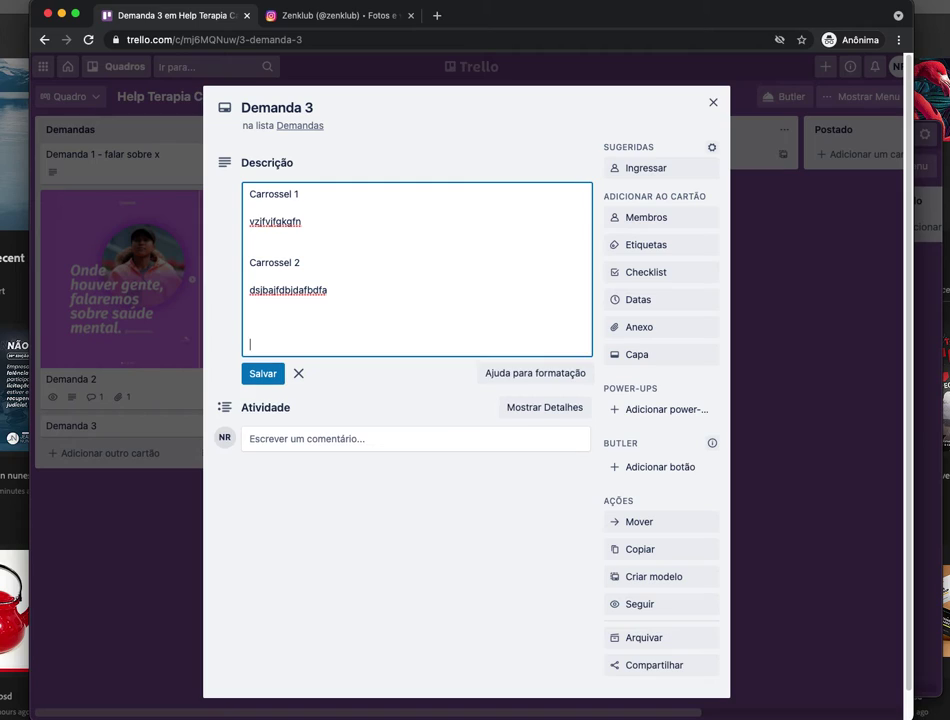
{"action": "type", "text": "Usar imagem de uma mulher asiática"}
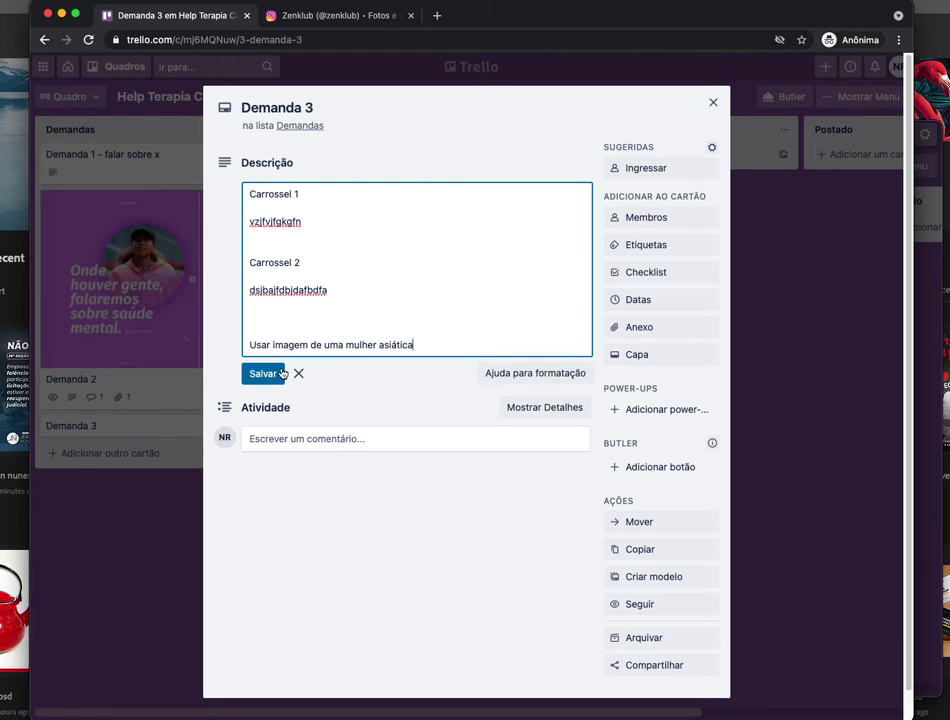
{"action": "left_click", "coordinate": [268, 374]}
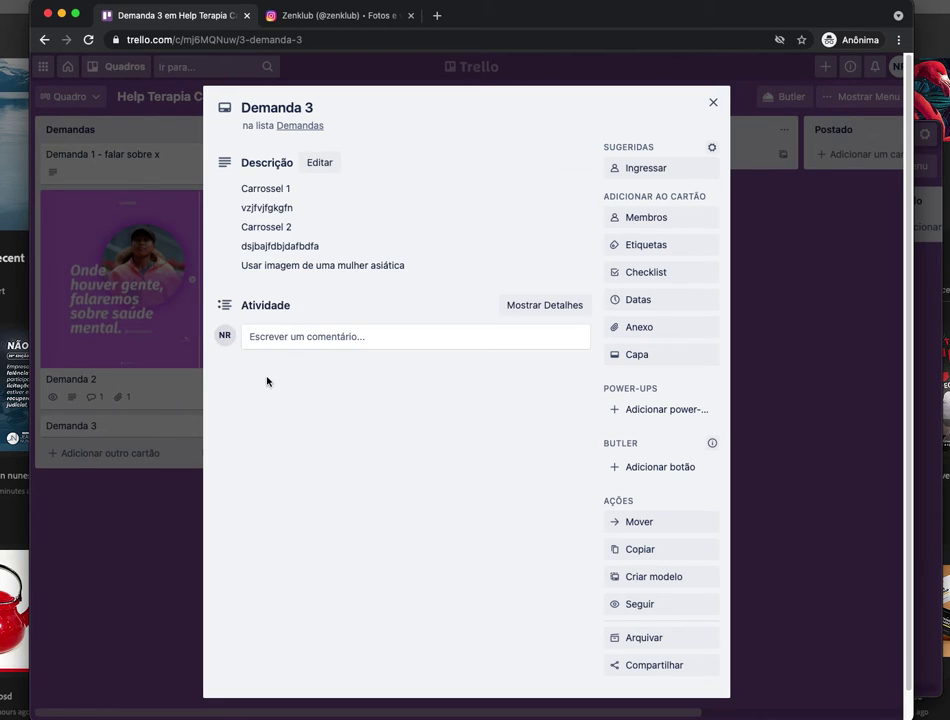
{"action": "left_click", "coordinate": [713, 102]}
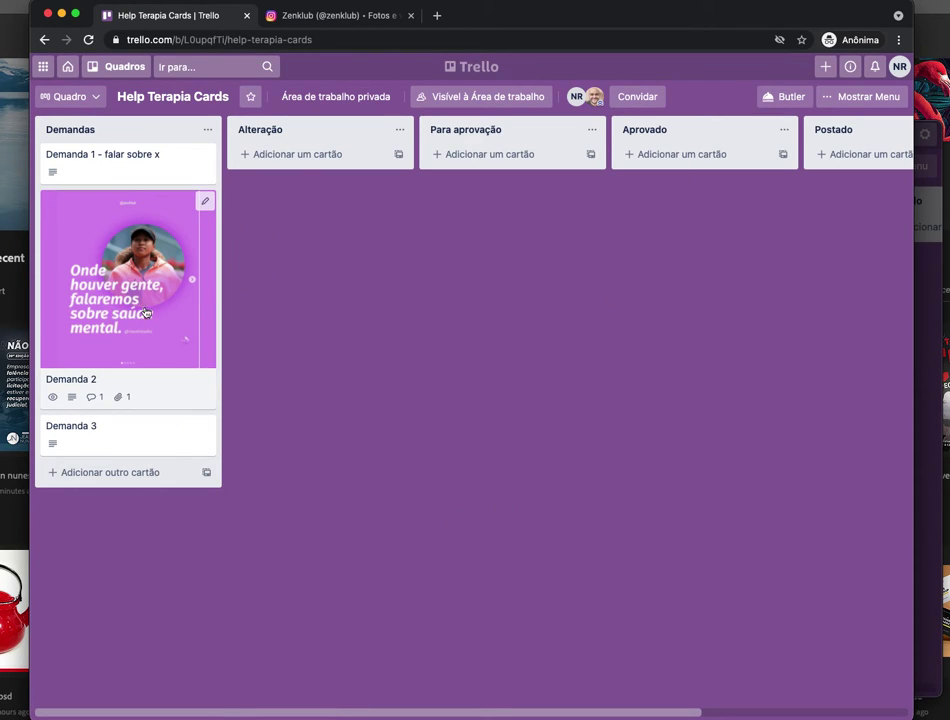
Return to the Zenklub Instagram profile and capture a screenshot of the "Se cuide como gostaria de ser cuidado" post
{"action": "left_click", "coordinate": [357, 20]}
{"action": "left_click", "coordinate": [852, 210]}
{"action": "scroll", "coordinate": [790, 375], "scroll_direction": "down", "scroll_amount": 3}
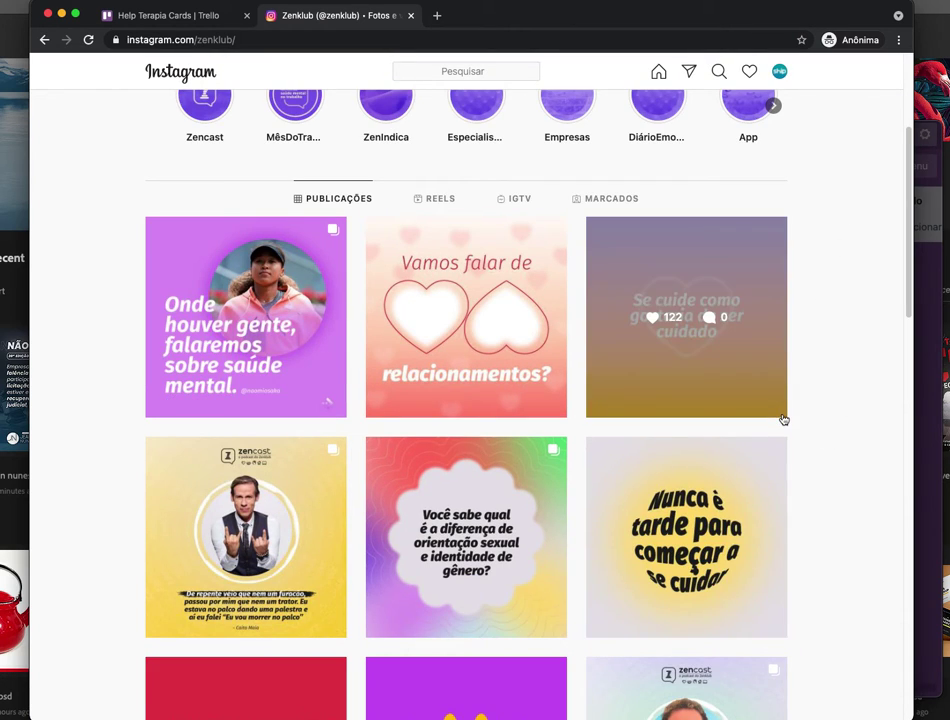
{"action": "key", "text": "super+shift+4"}
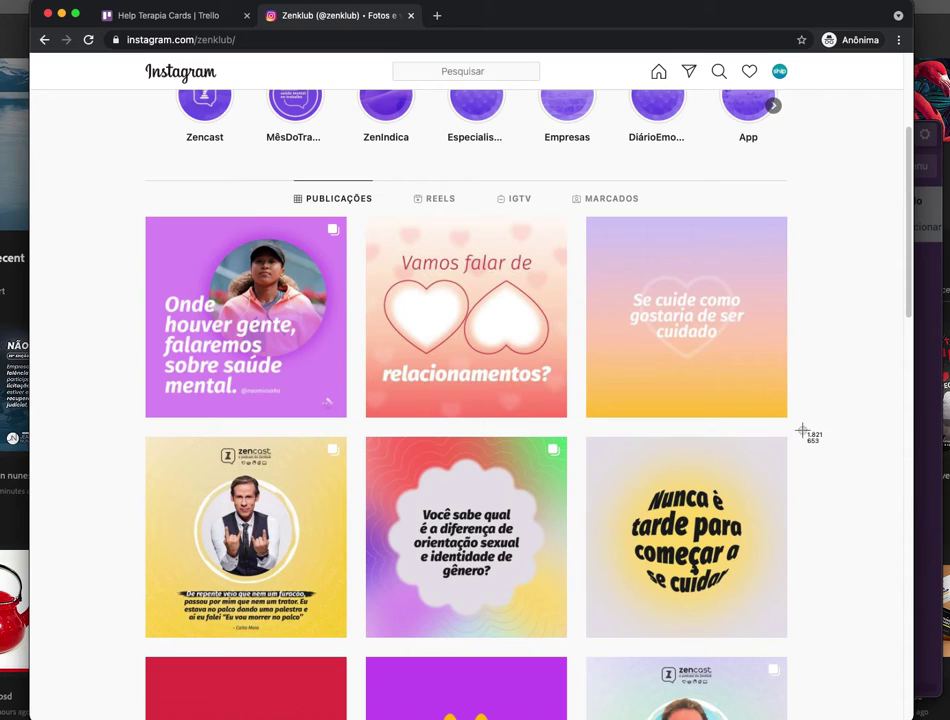
{"action": "left_click_drag", "start_coordinate": [783, 416], "coordinate": [577, 210]}
Back on the Trello board, start a comment on the Demanda 1 card that mentions the signed-in member
{"action": "left_click", "coordinate": [155, 18]}
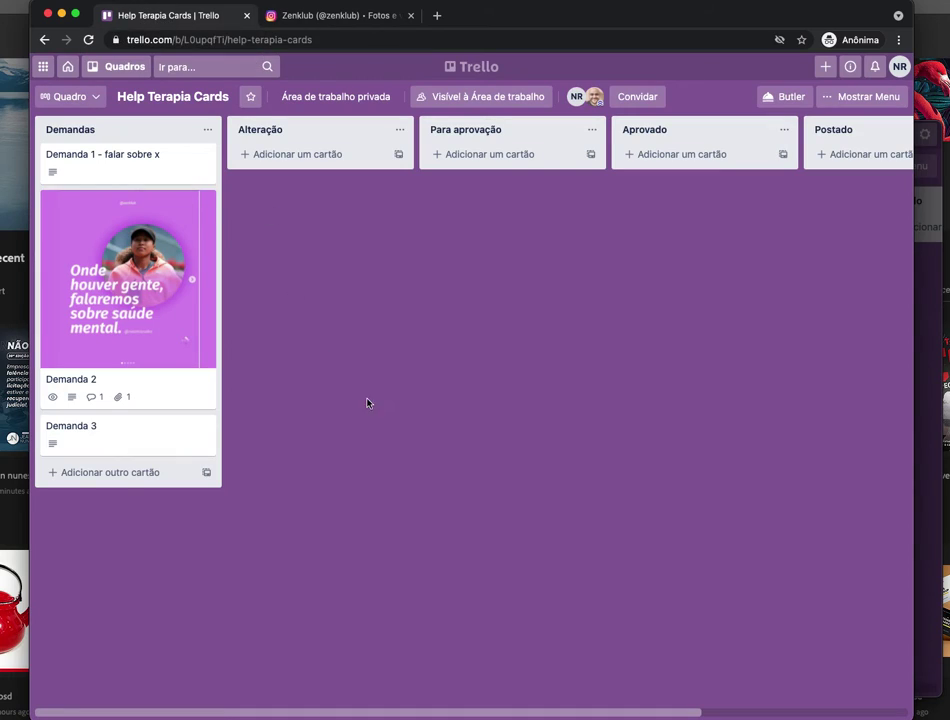
{"action": "left_click", "coordinate": [124, 158]}
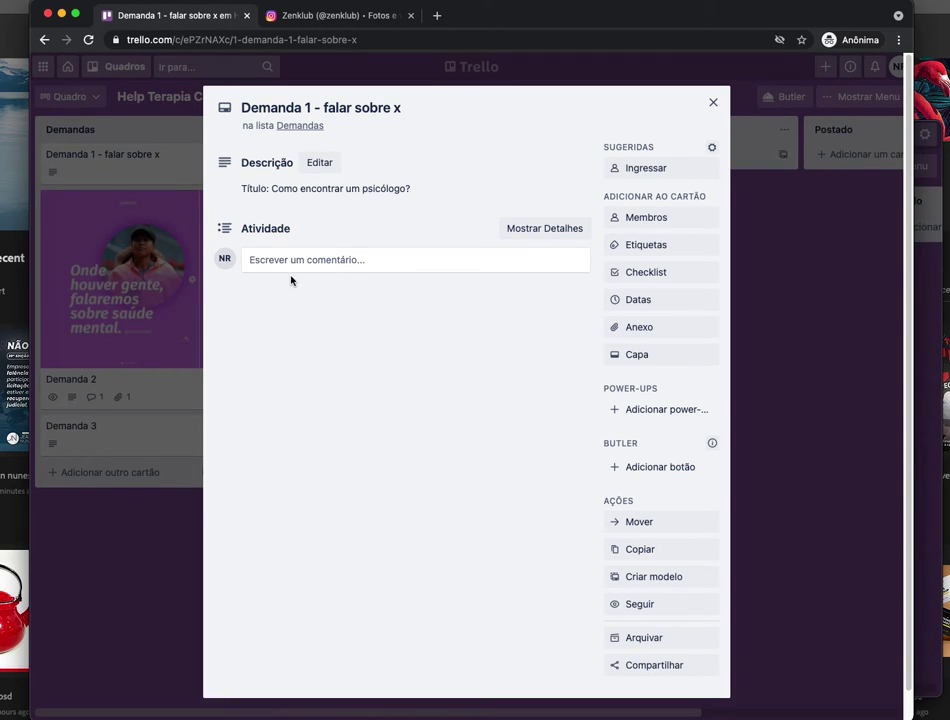
{"action": "left_click", "coordinate": [320, 261]}
{"action": "type", "text": "@"}
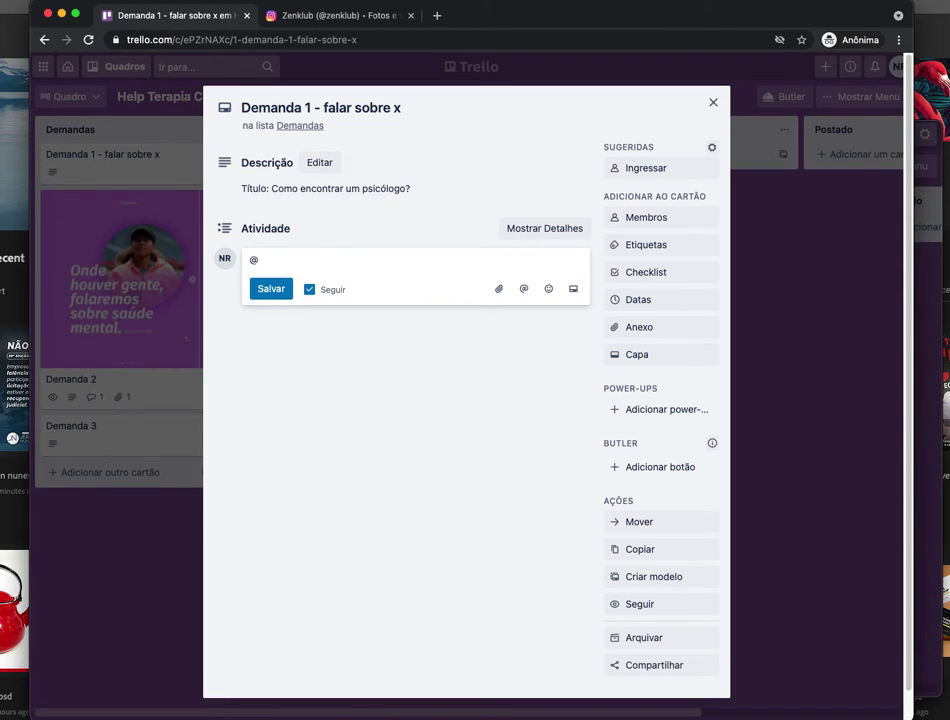
{"action": "type", "text": "n"}
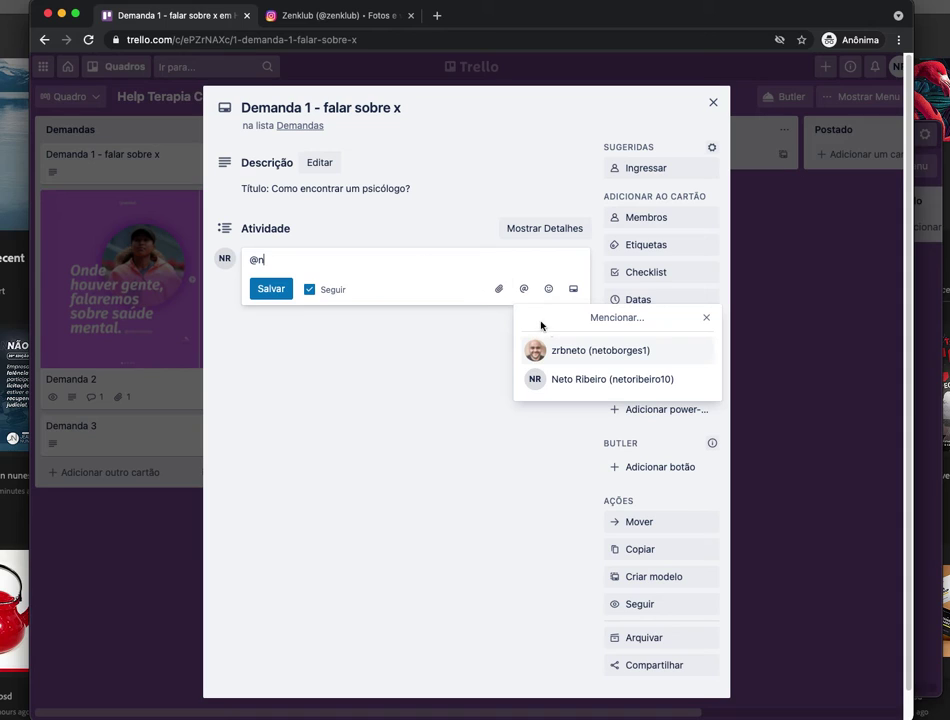
{"action": "left_click", "coordinate": [595, 380]}
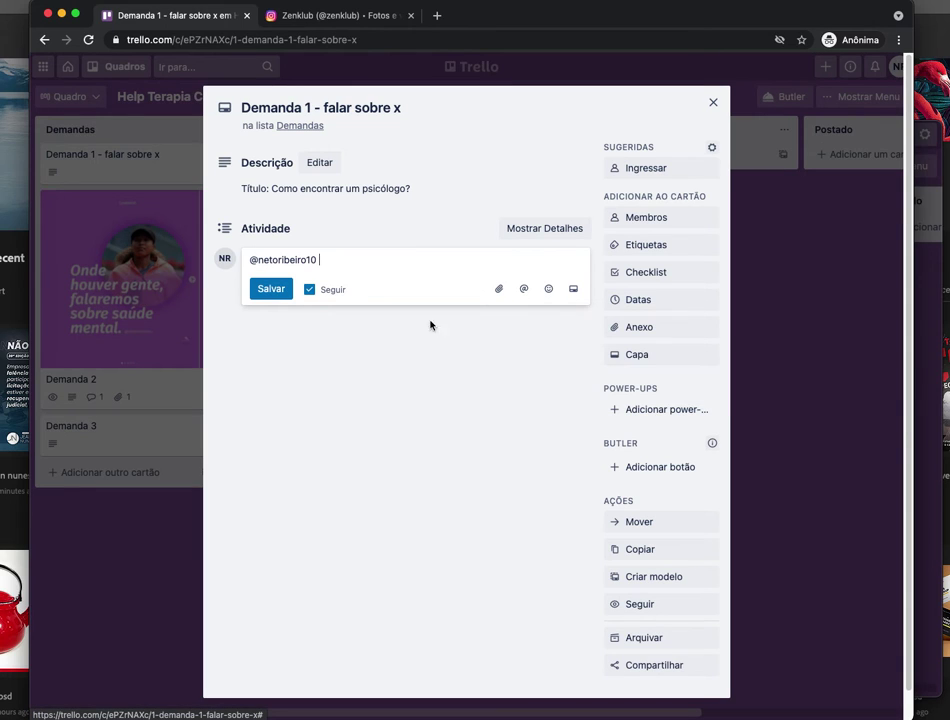
Attach the screenshot "Captura de Tela 2021-06-03 às 11.01.31.png" from the computer to the Demanda 1 comment, save it and close the card
{"action": "left_click", "coordinate": [500, 290]}
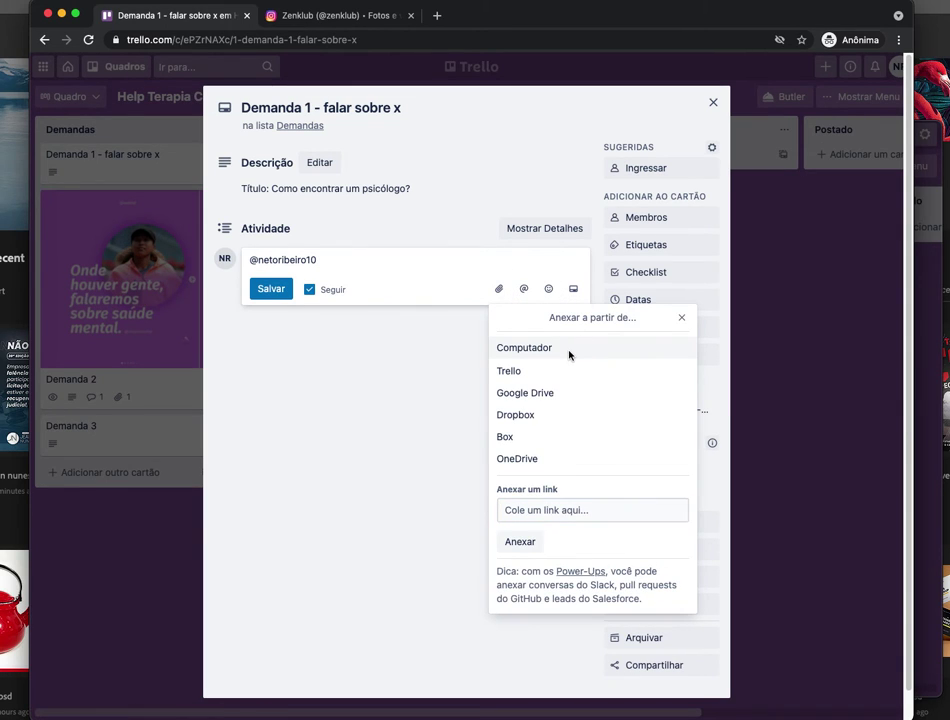
{"action": "left_click", "coordinate": [569, 355]}
{"action": "double_click", "coordinate": [229, 228]}
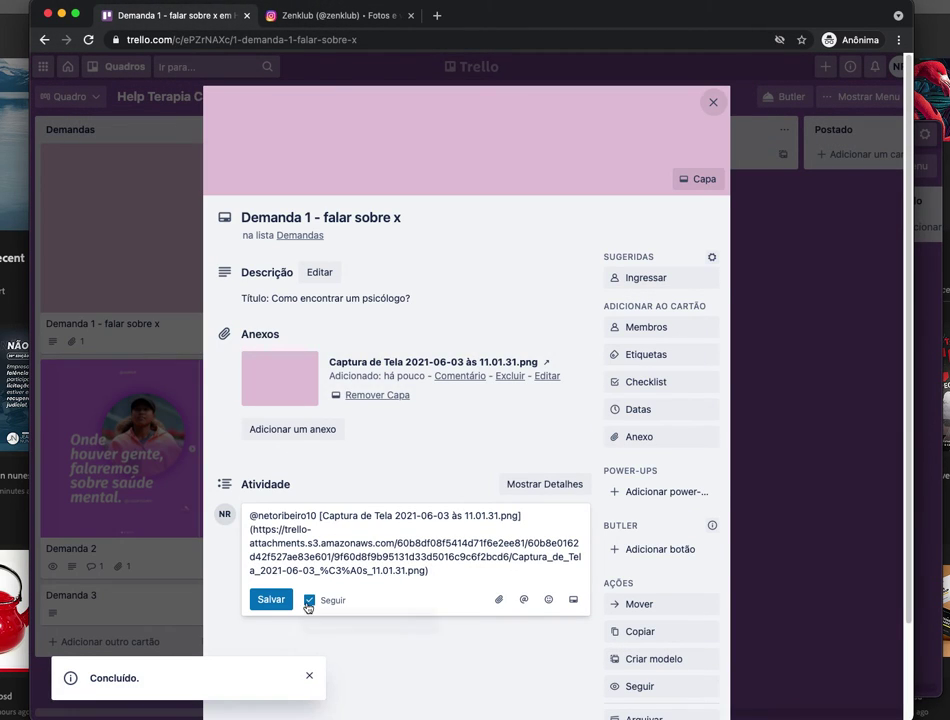
{"action": "left_click", "coordinate": [271, 599]}
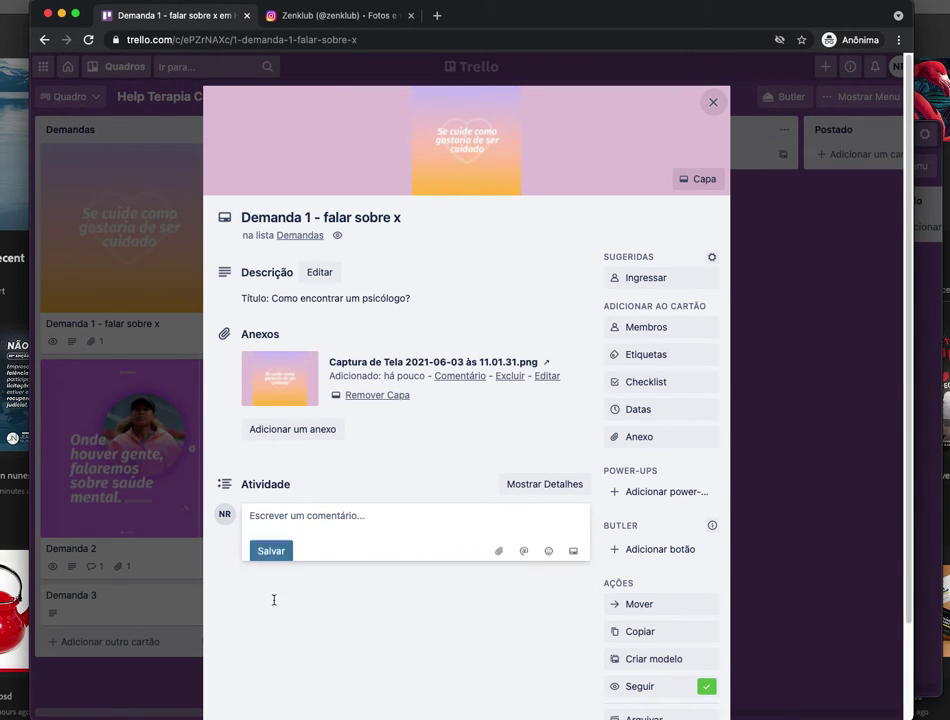
{"action": "left_click", "coordinate": [713, 102]}
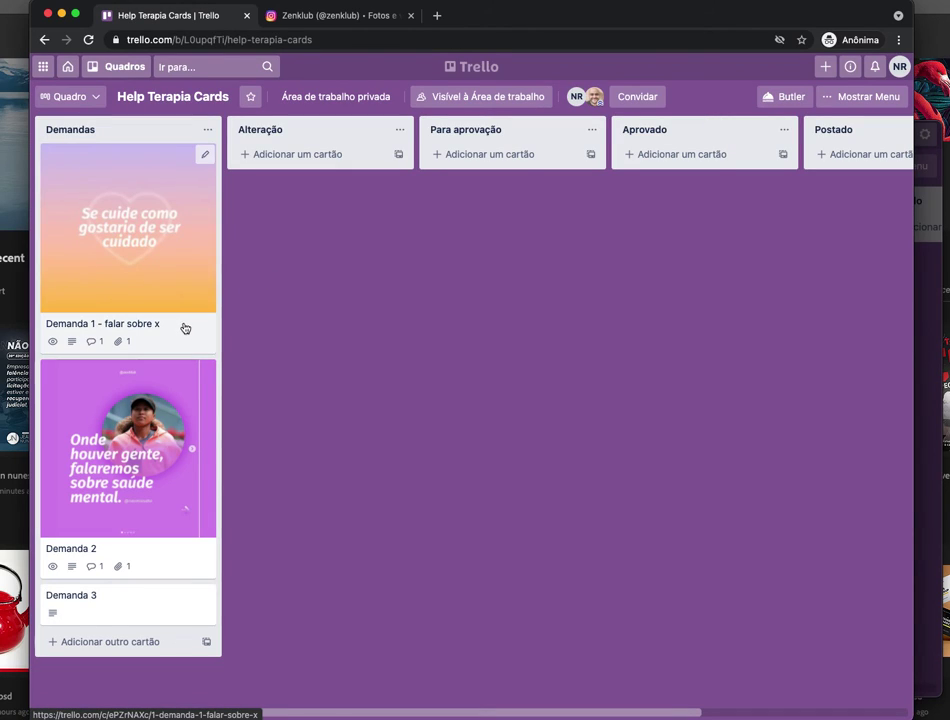
Move the Demanda 1 card to the Para aprovação list, and from there to the Alteração list
{"action": "left_click_drag", "start_coordinate": [180, 333], "coordinate": [558, 318]}
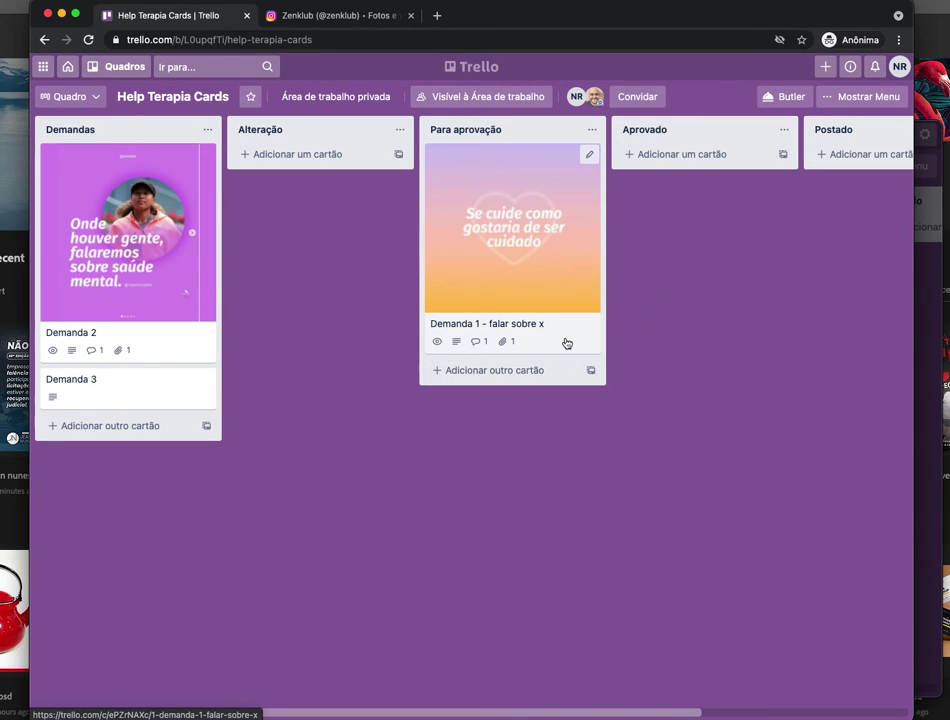
{"action": "left_click_drag", "start_coordinate": [568, 344], "coordinate": [376, 338]}
Open the Demanda 1 card in the Alteração list and start a new comment mentioning the other board member
{"action": "left_click", "coordinate": [376, 338]}
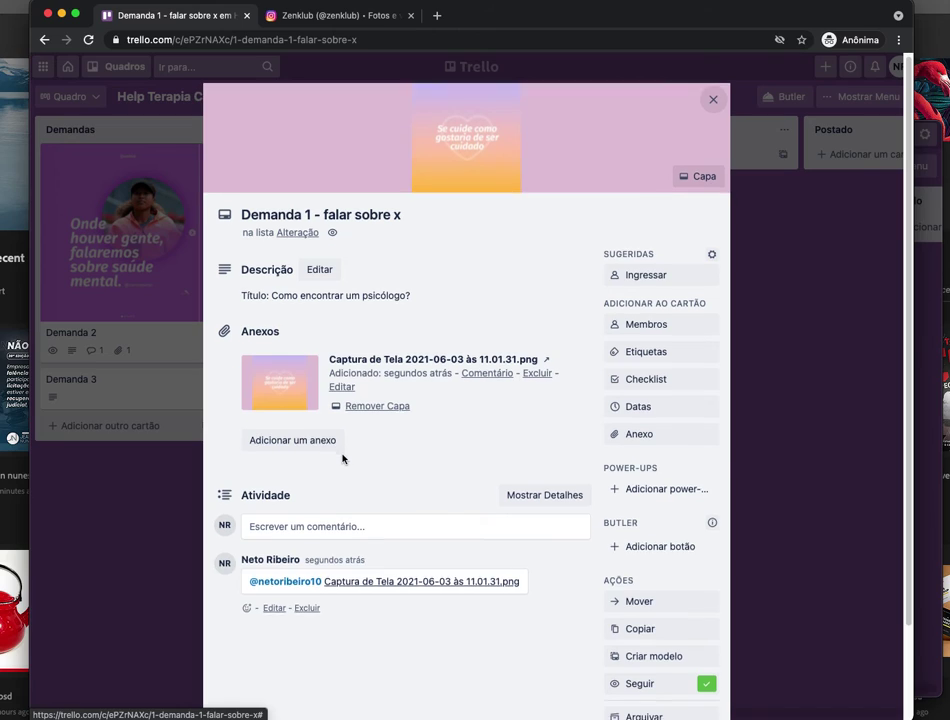
{"action": "scroll", "coordinate": [341, 458], "scroll_direction": "down", "scroll_amount": 1}
{"action": "left_click", "coordinate": [290, 493]}
{"action": "type", "text": "@neto"}
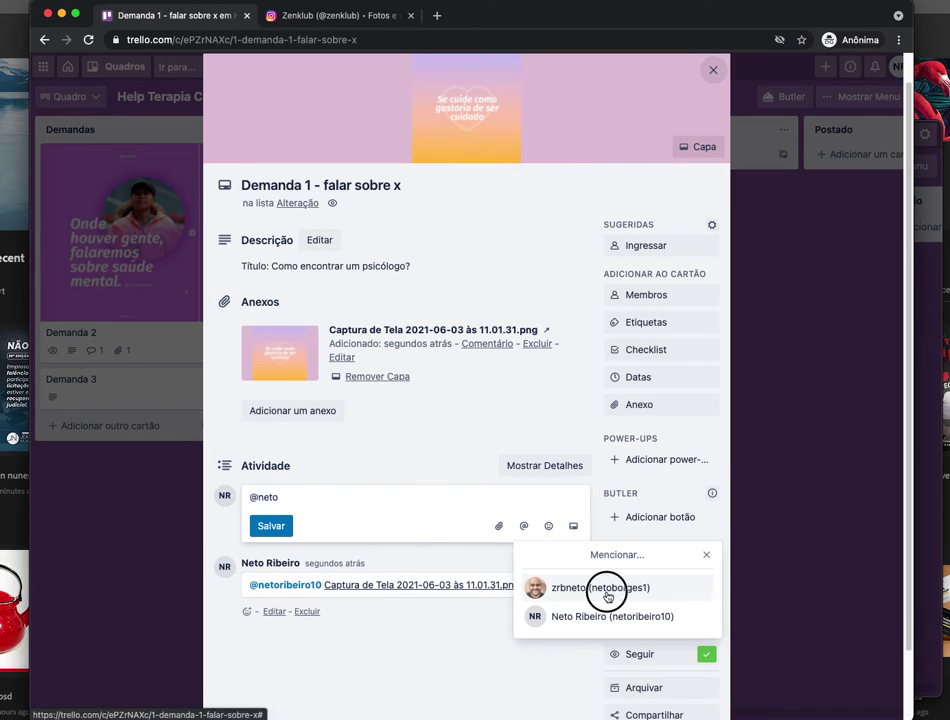
{"action": "left_click", "coordinate": [609, 595]}
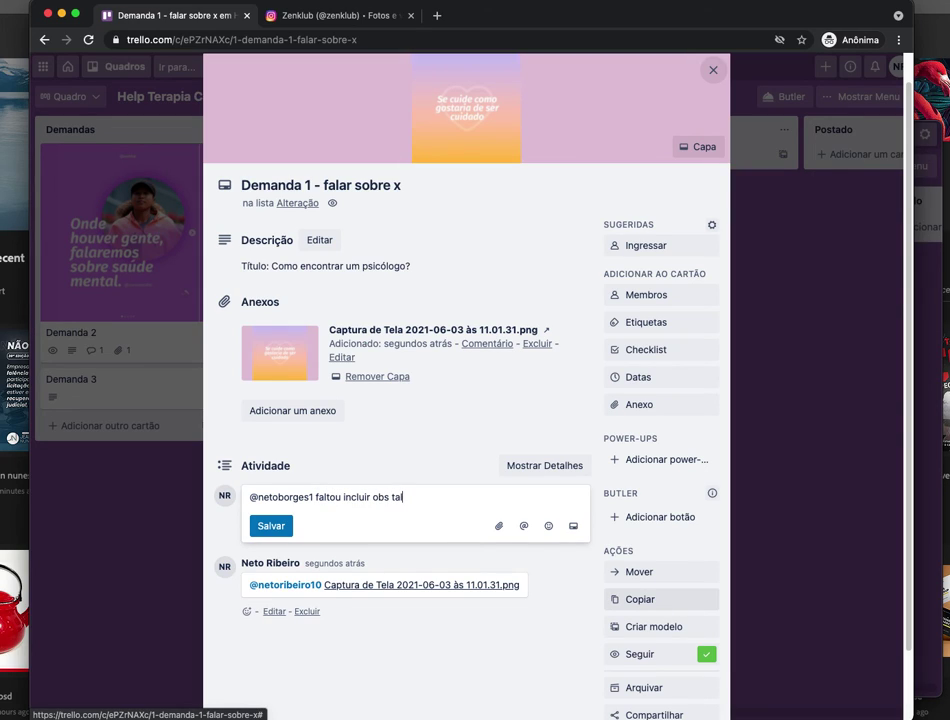
Write "faltou incluir obs tal, ou simpolesmente nao gostei desse layout, seguir sugestao abaixo." after the mention, save the comment and close the card
{"action": "type", "text": "faltou incluir obs tal, ou simpolesmente nao gostei de"}
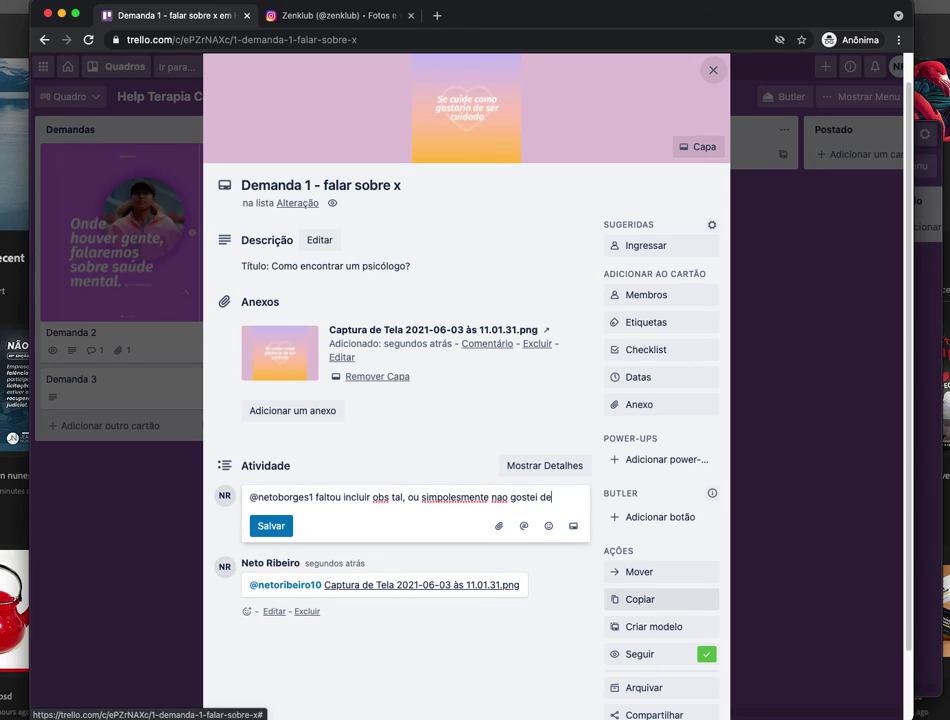
{"action": "type", "text": "sse layout, se"}
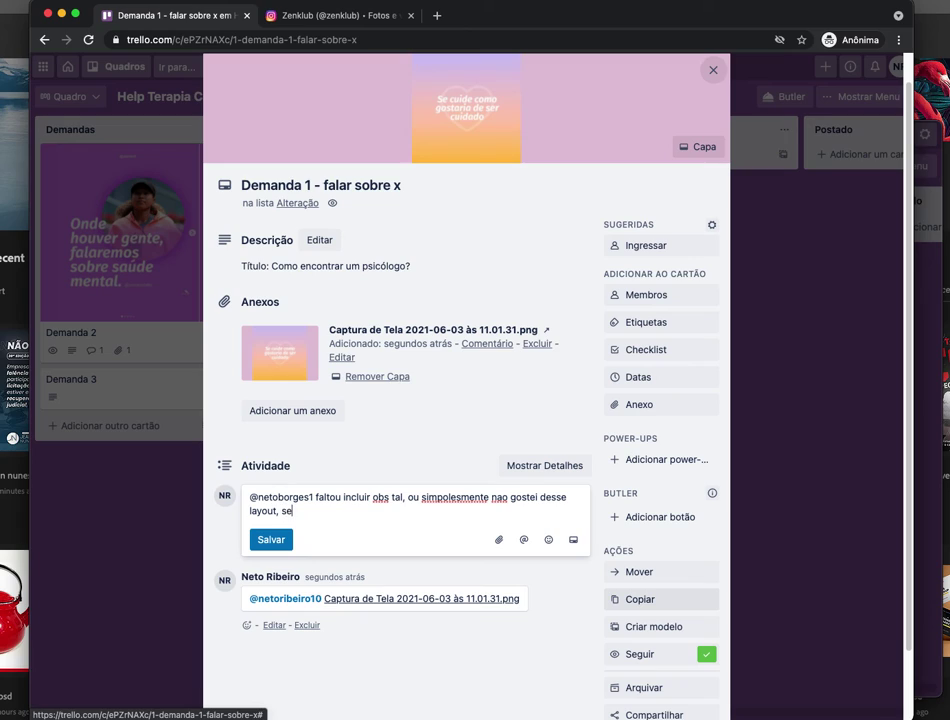
{"action": "type", "text": "guir sugestao abaixo."}
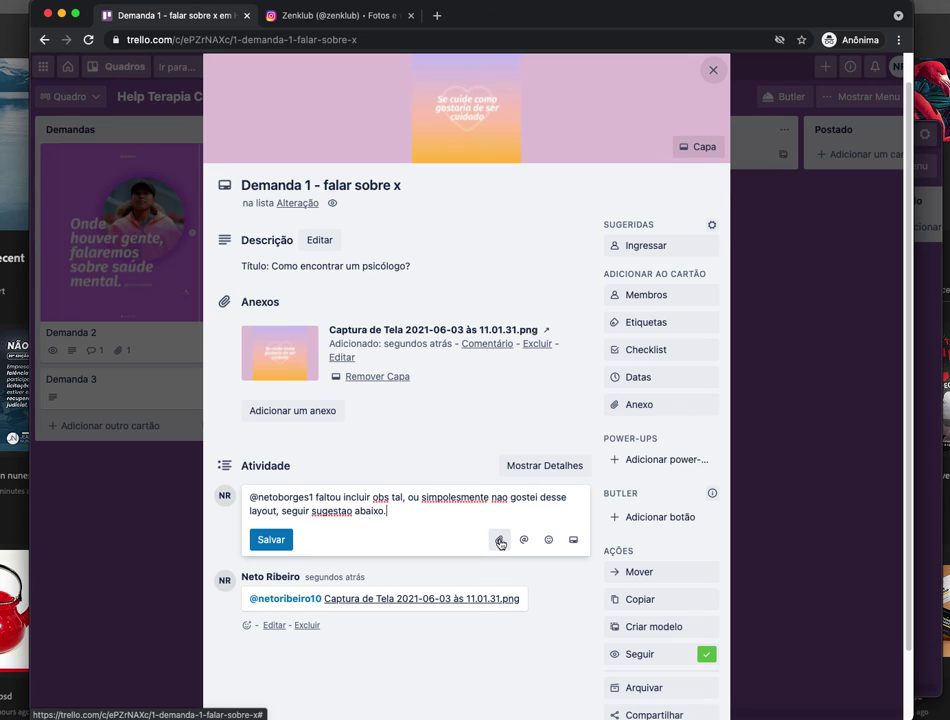
{"action": "left_click", "coordinate": [274, 542]}
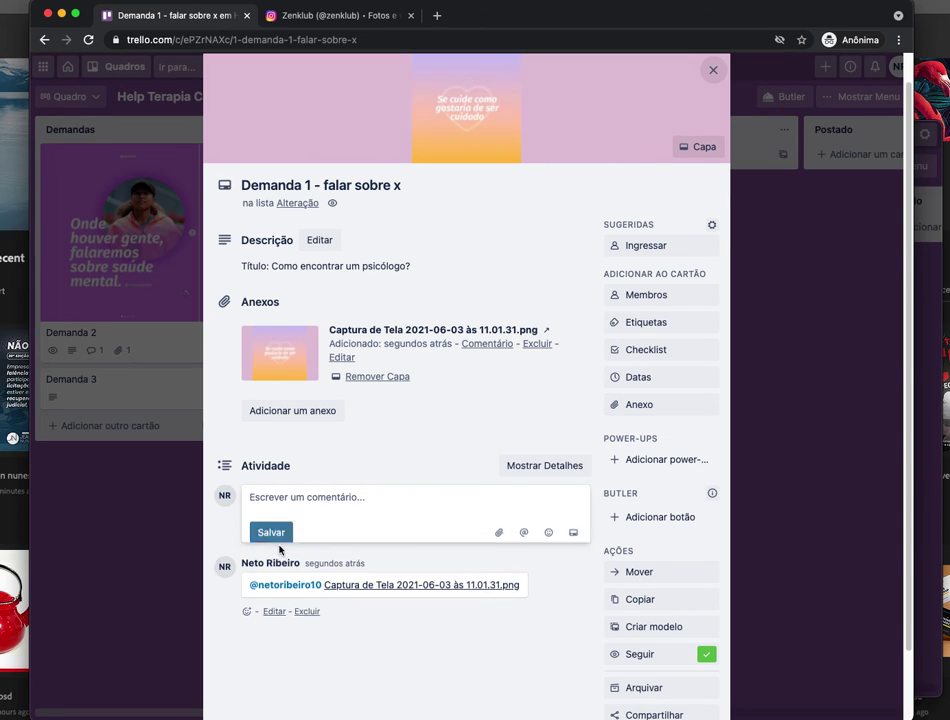
{"action": "left_click", "coordinate": [91, 566]}
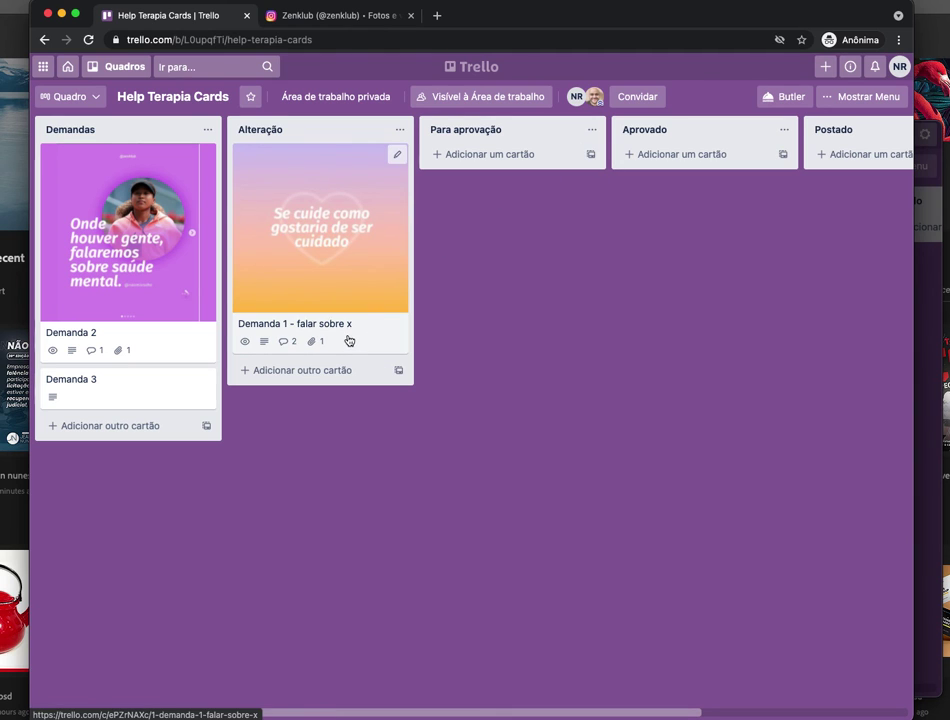
Move the Demanda 1 card from Alteração through the Para aprovação and Aprovado lists into the Postado list
{"action": "left_click_drag", "start_coordinate": [348, 339], "coordinate": [510, 260]}
{"action": "left_click_drag", "start_coordinate": [547, 339], "coordinate": [740, 270]}
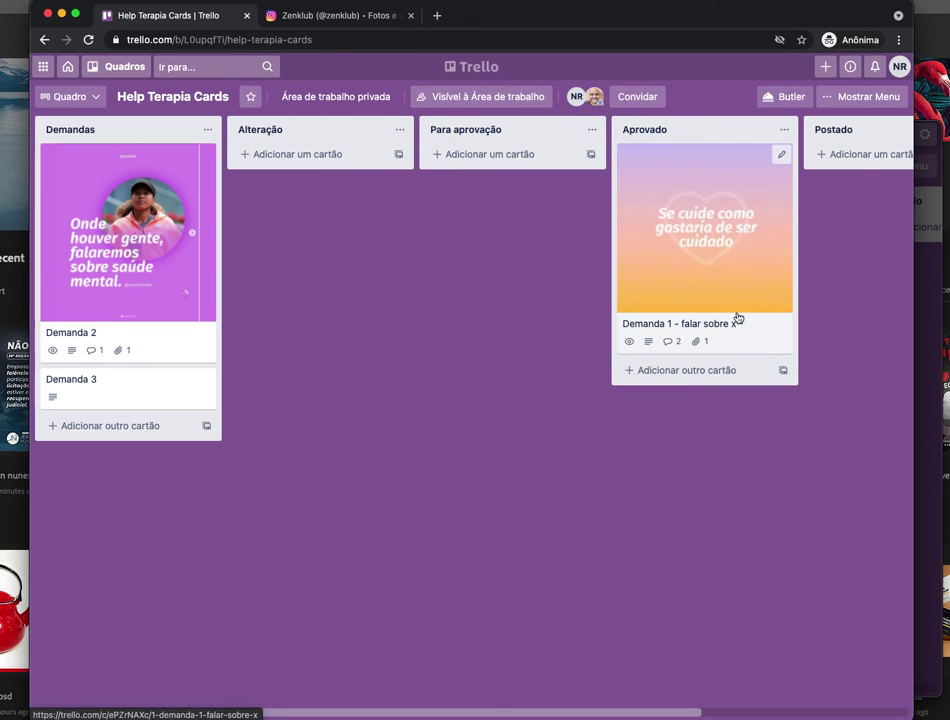
{"action": "scroll", "coordinate": [720, 289], "scroll_direction": "right", "scroll_amount": 1}
{"action": "scroll", "coordinate": [880, 203], "scroll_direction": "right", "scroll_amount": 5}
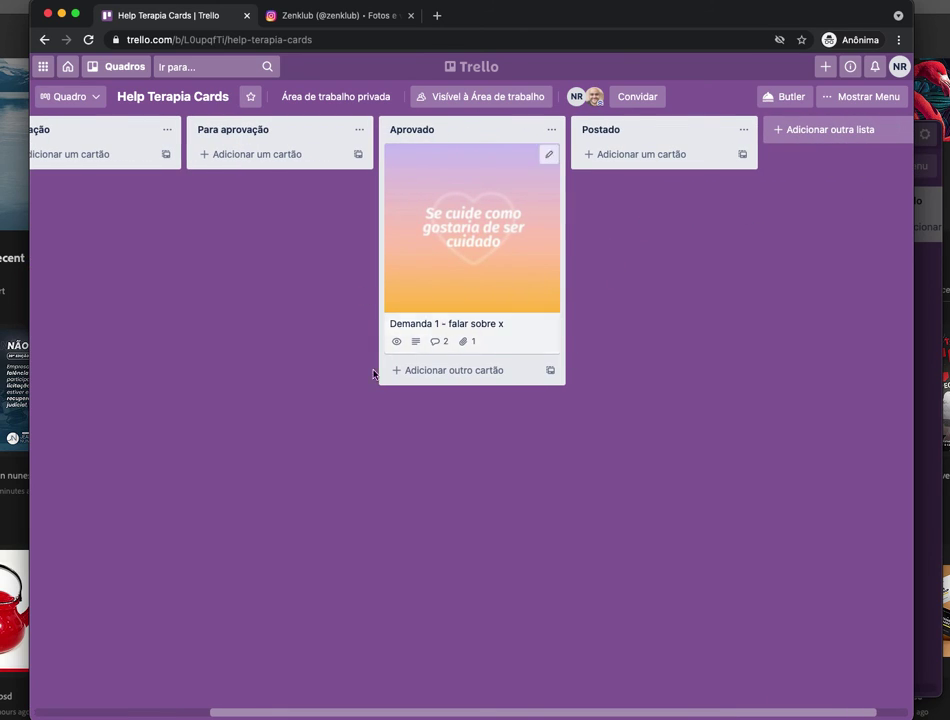
{"action": "scroll", "coordinate": [495, 358], "scroll_direction": "left", "scroll_amount": 1}
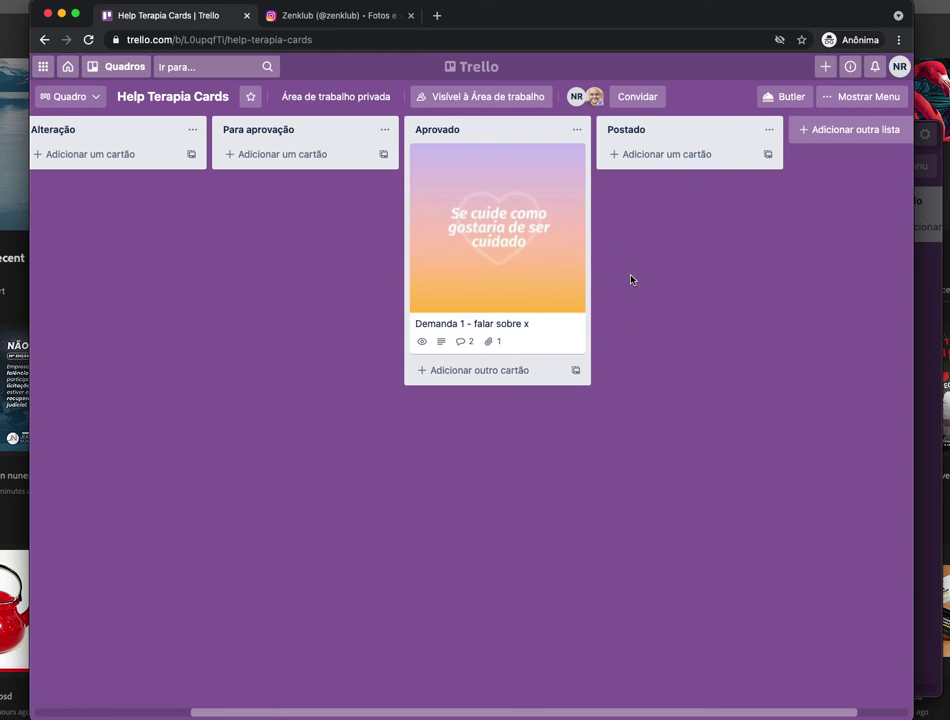
{"action": "left_click_drag", "start_coordinate": [556, 337], "coordinate": [745, 290]}
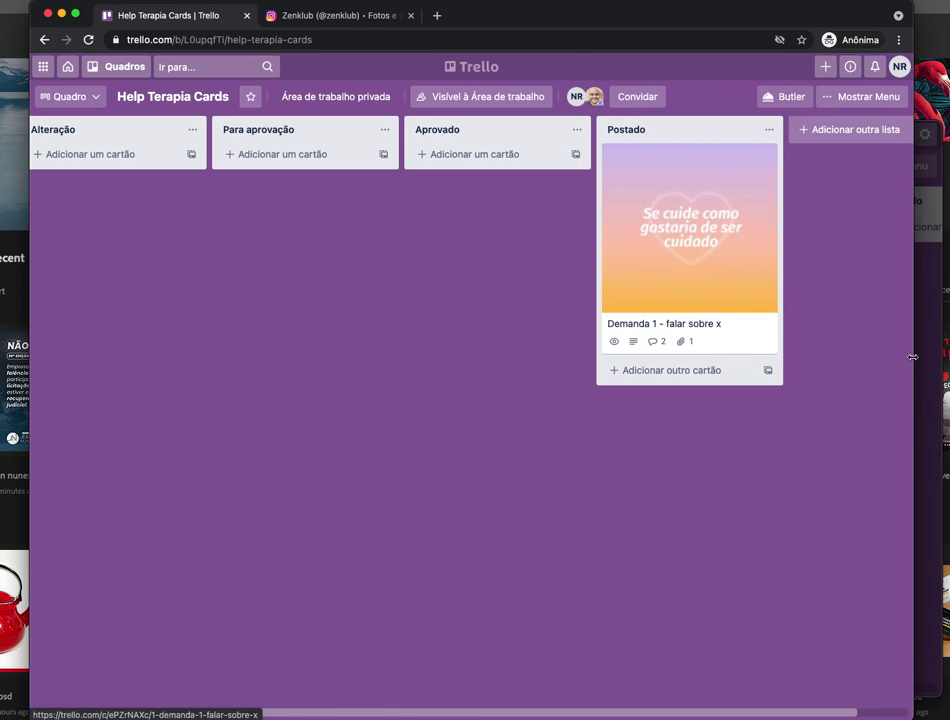
{"action": "scroll", "coordinate": [863, 354], "scroll_direction": "left", "scroll_amount": 5}
{"action": "left_click_drag", "start_coordinate": [160, 349], "coordinate": [130, 266]}
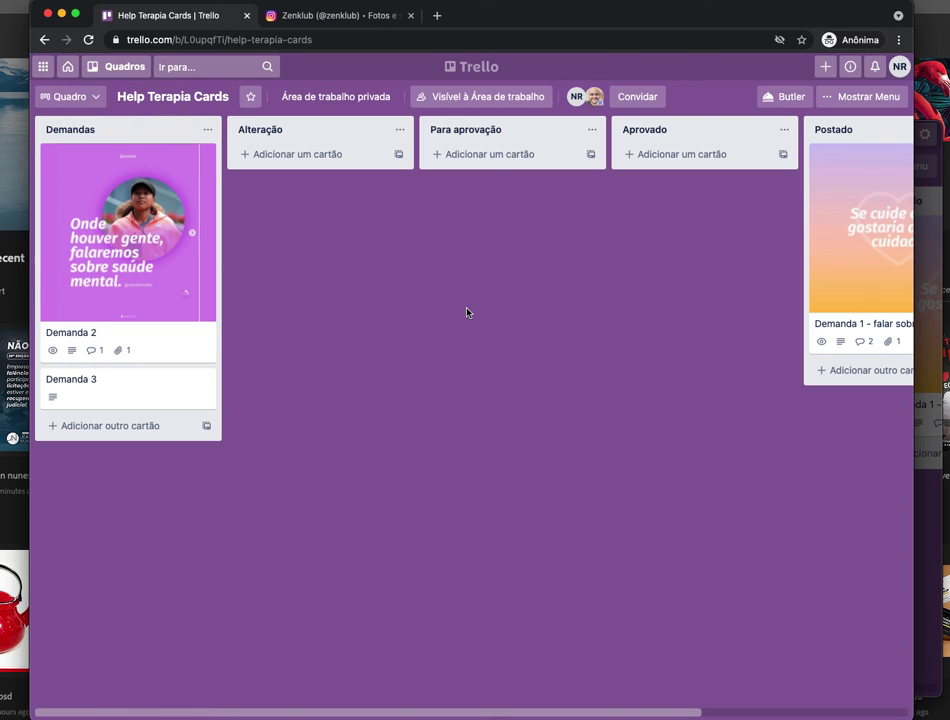